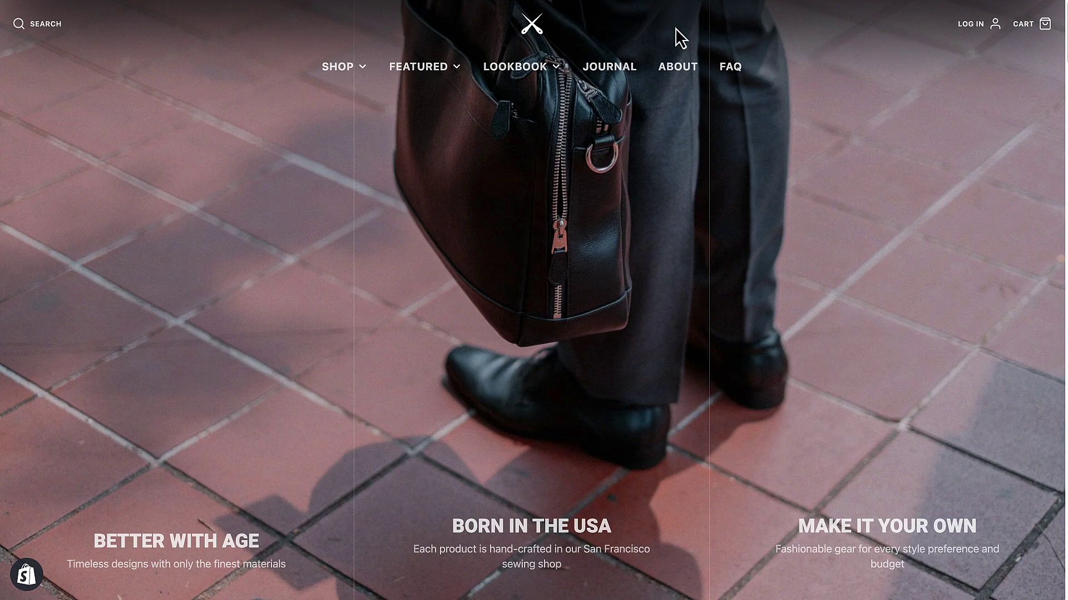
- Open the current Galleria-3.0.12 theme in the theme editor
mouse_move(353, 70)
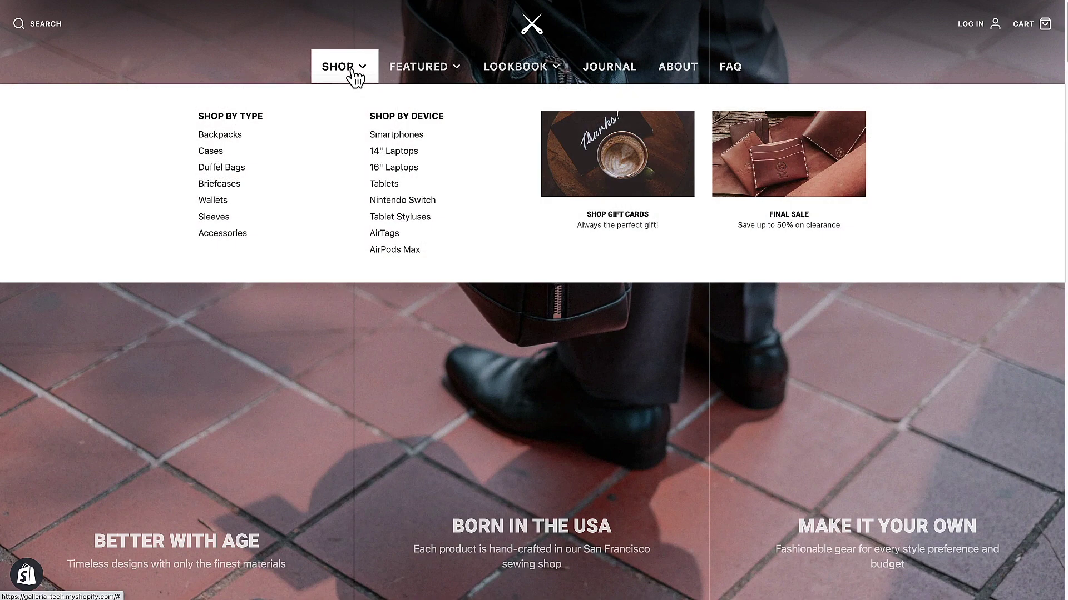
mouse_move(416, 76)
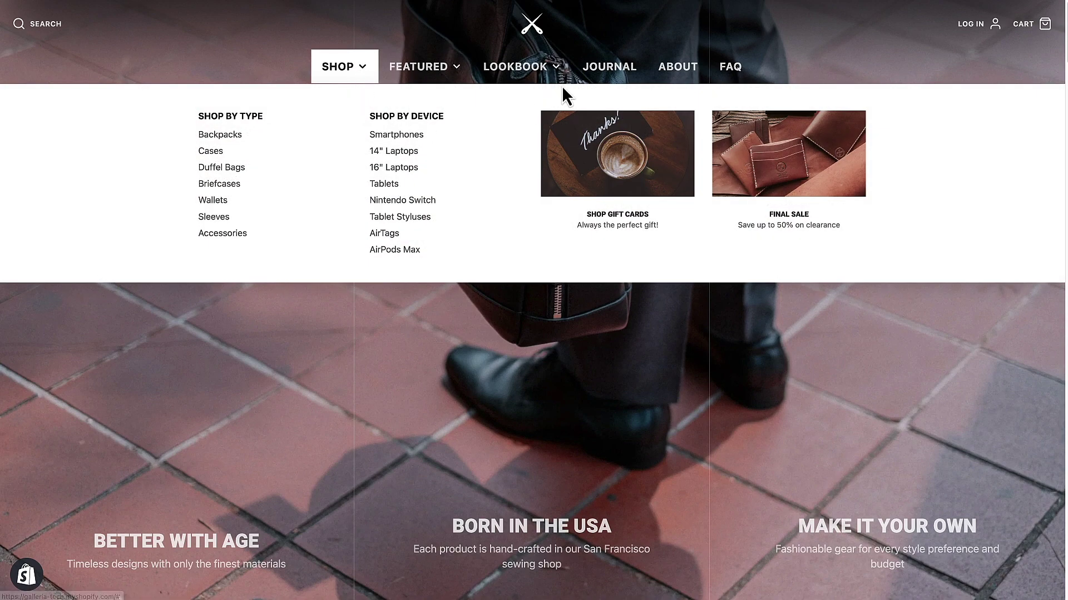
mouse_move(534, 77)
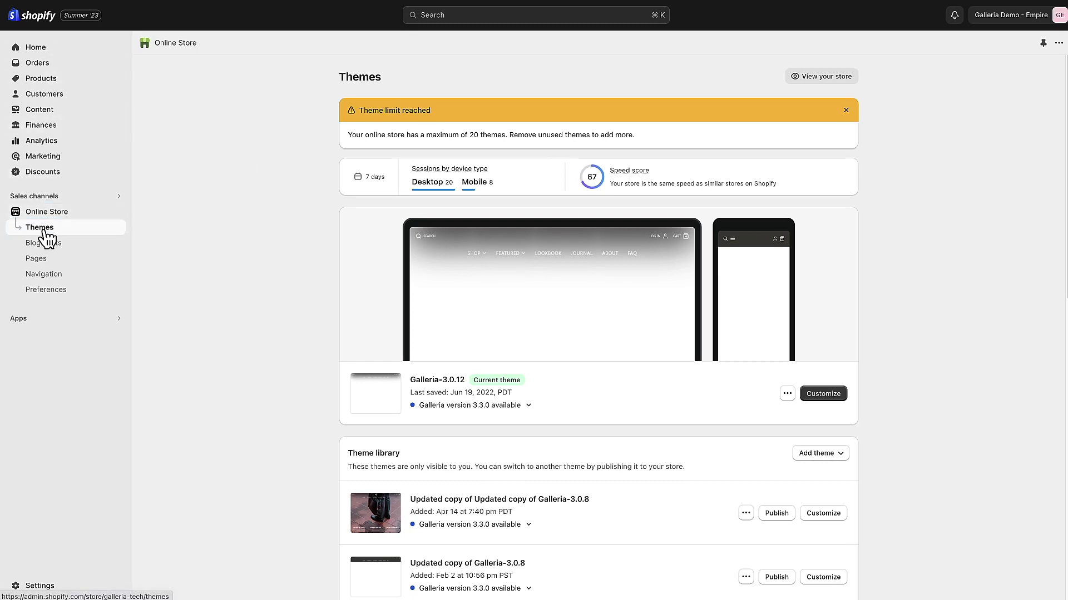
scroll(228, 226, "down", 1)
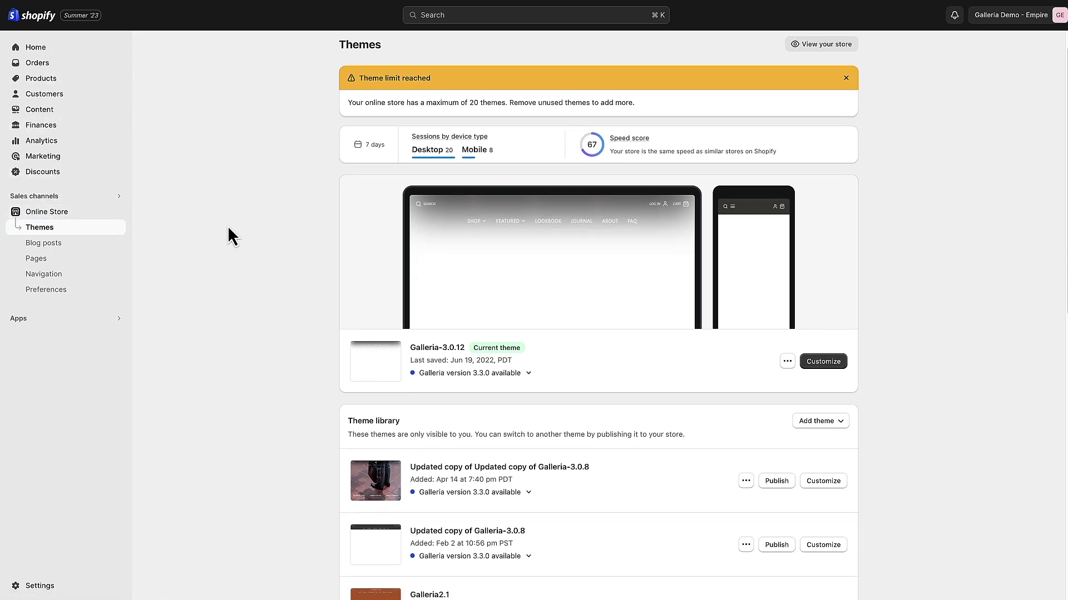
left_click(823, 360)
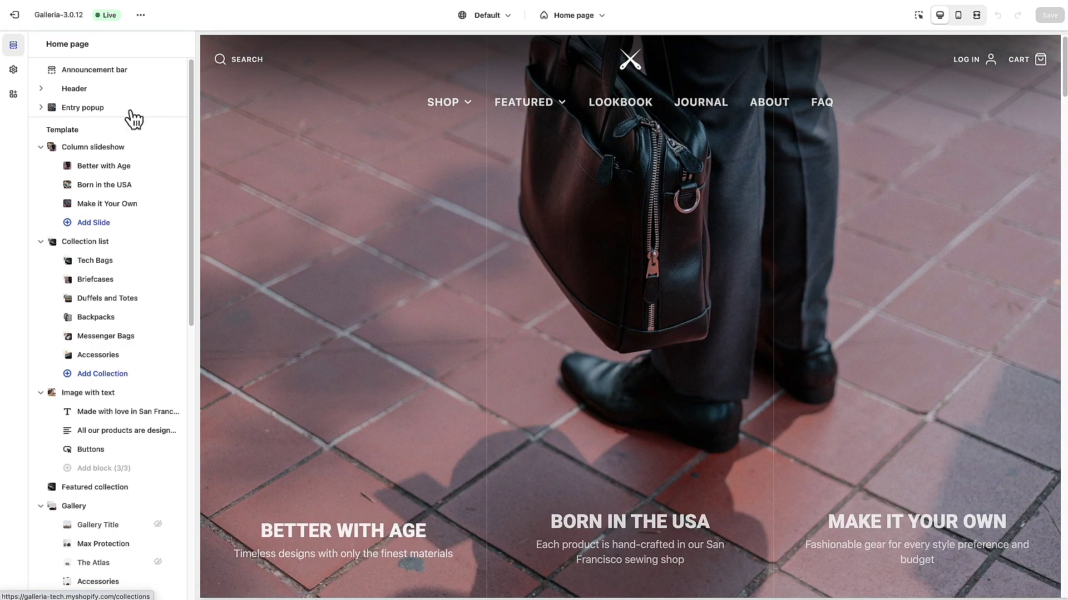
- Review the Header section's logo, colour and navigation settings
left_click(84, 99)
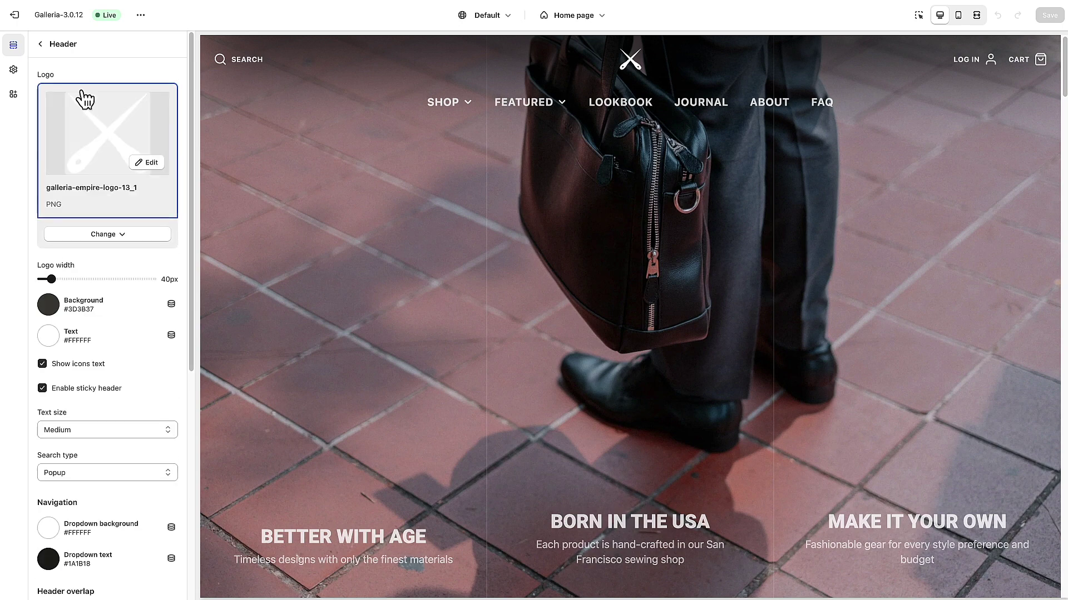
scroll(100, 153, "down", 5)
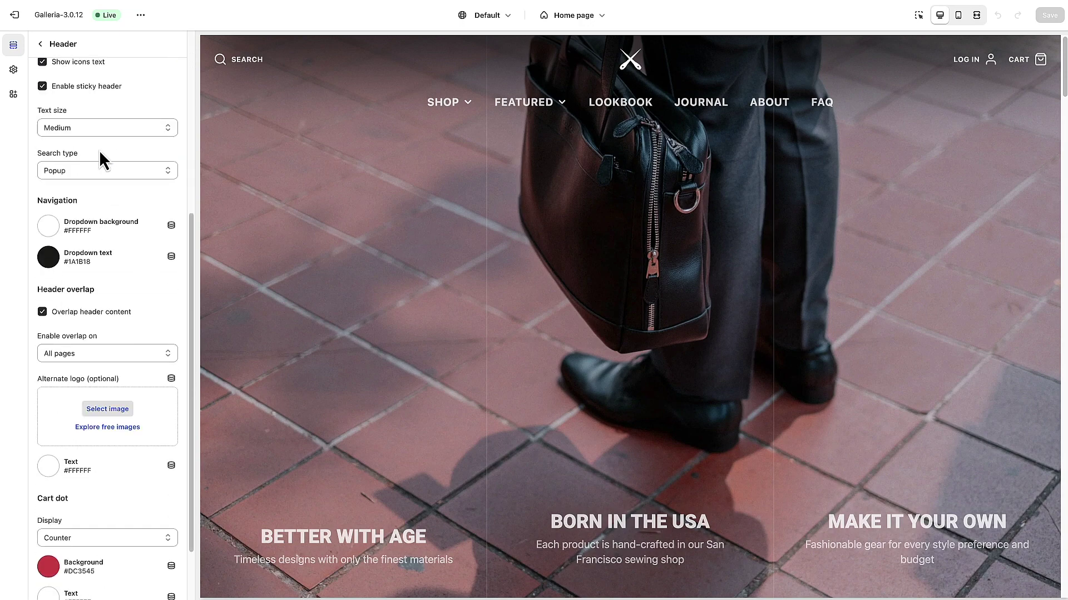
scroll(101, 150, "up", 5)
scroll(104, 145, "down", 3)
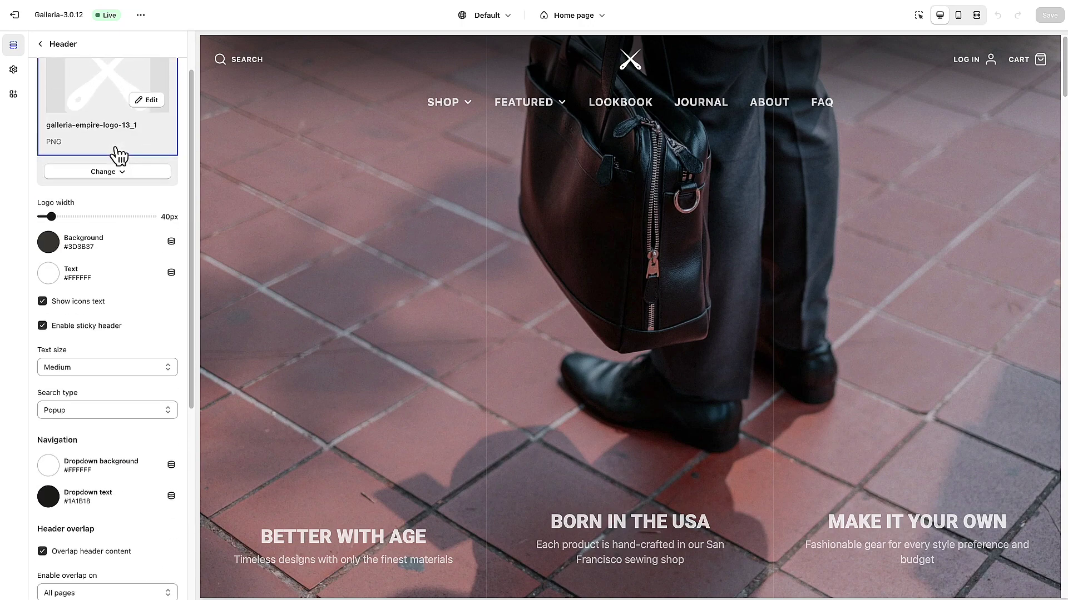
scroll(112, 212, "down", 6)
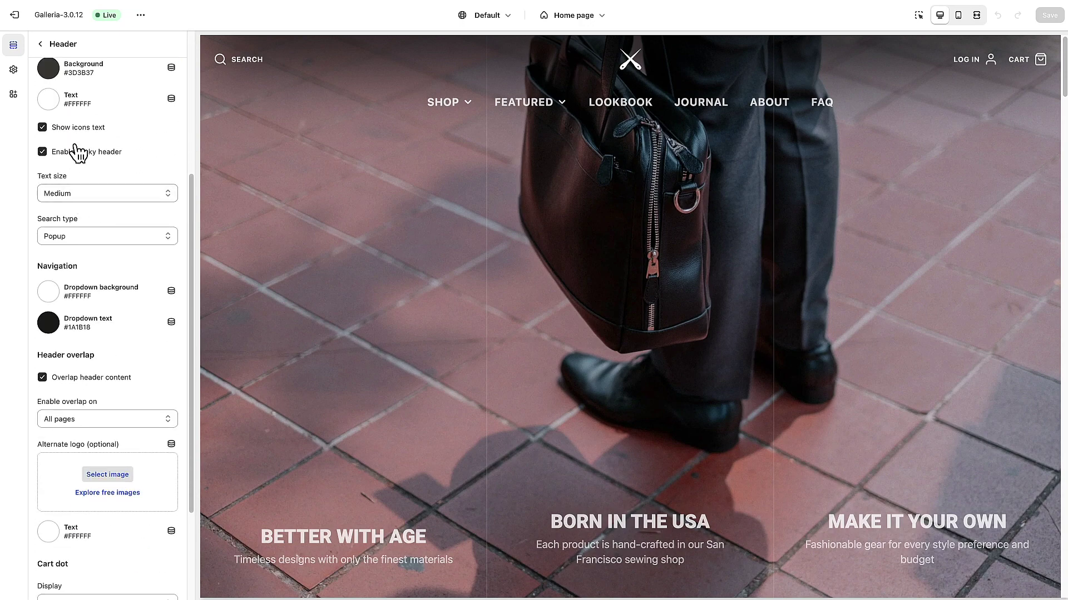
scroll(86, 142, "down", 5)
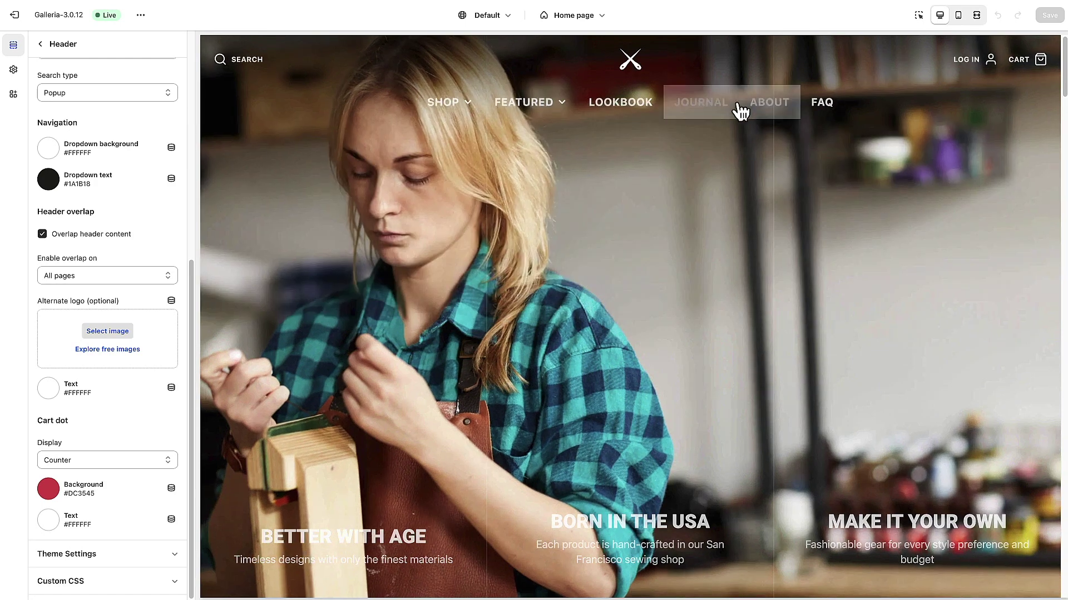
mouse_move(528, 102)
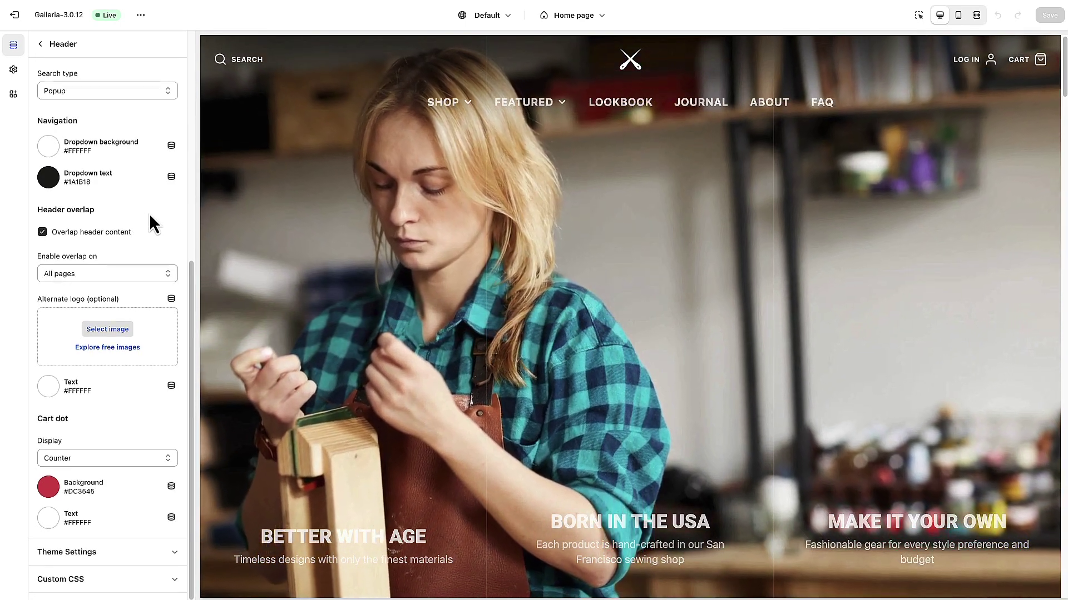
scroll(91, 420, "down", 1)
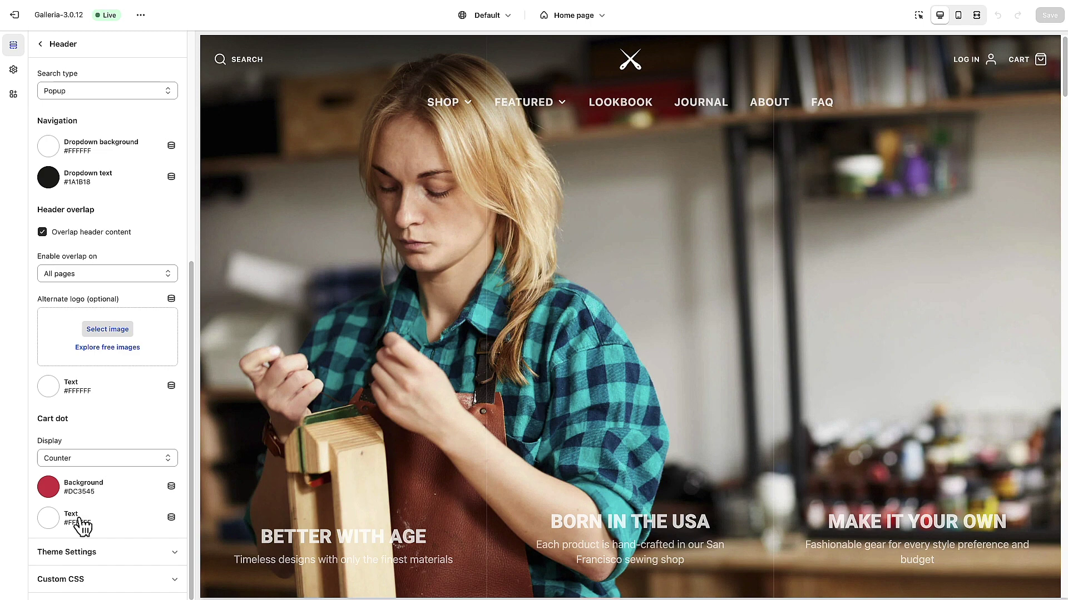
scroll(115, 517, "up", 7)
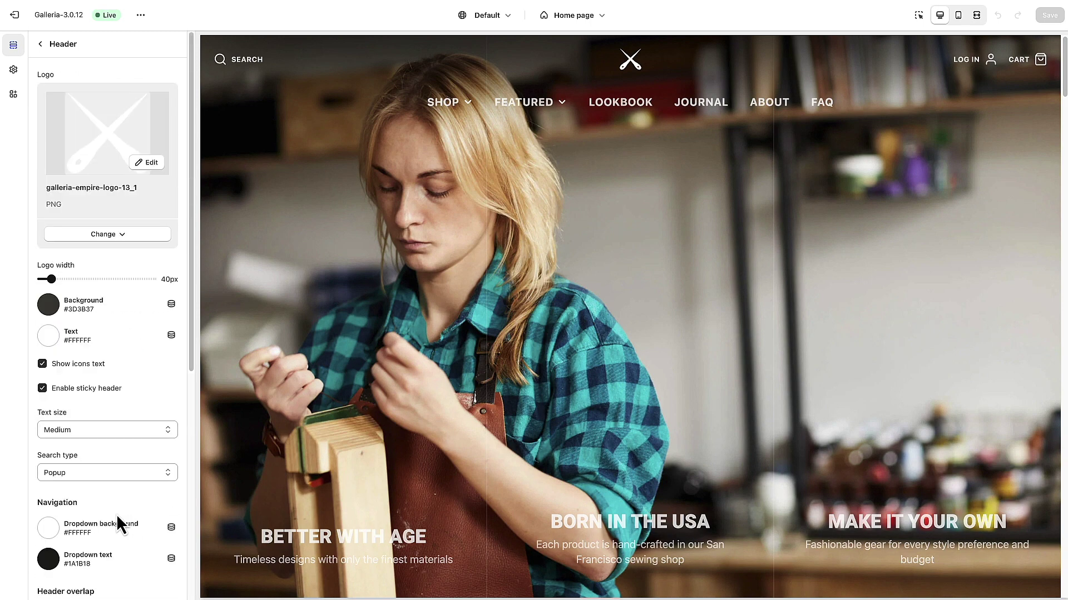
- Check the Header's addable block types, Menu and Mega menu, then return to the section list
left_click(40, 43)
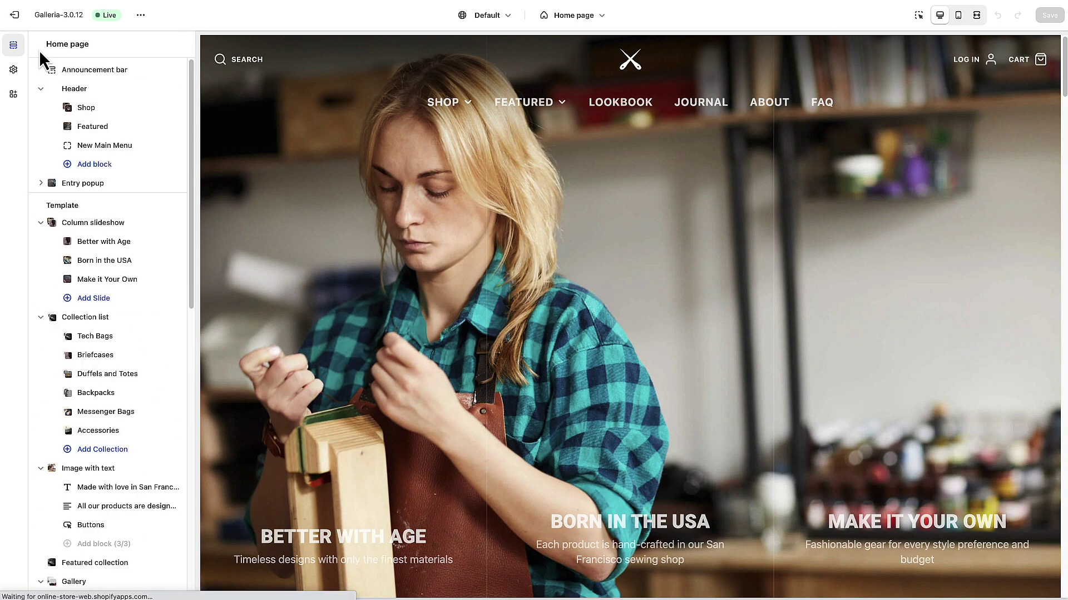
left_click(95, 164)
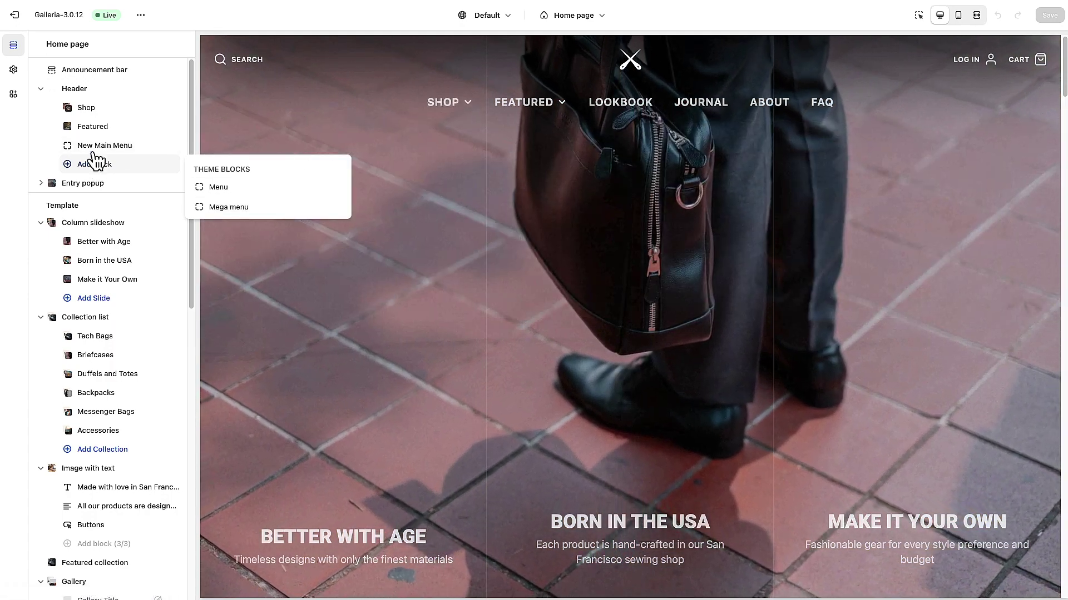
left_click(82, 89)
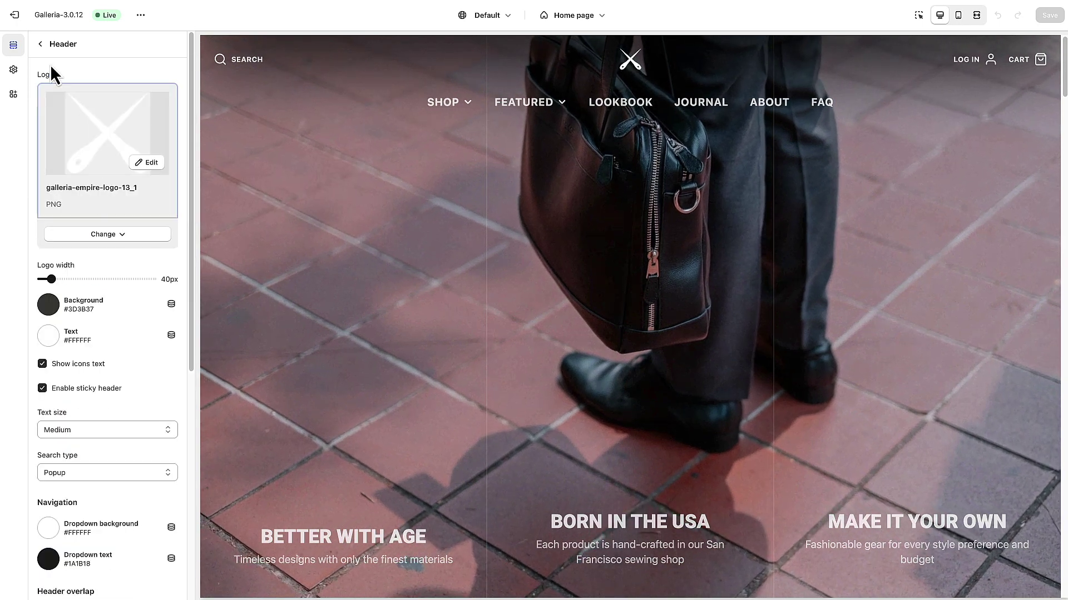
left_click(41, 44)
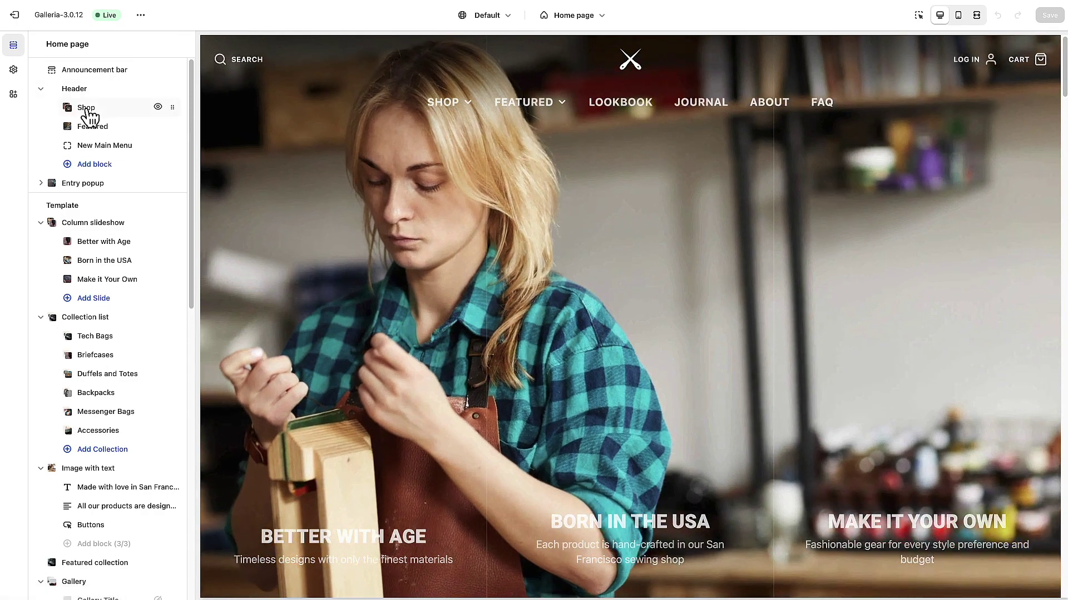
- Inspect the Shop mega menu block: Shop text, All collections link and two promo images
left_click(84, 111)
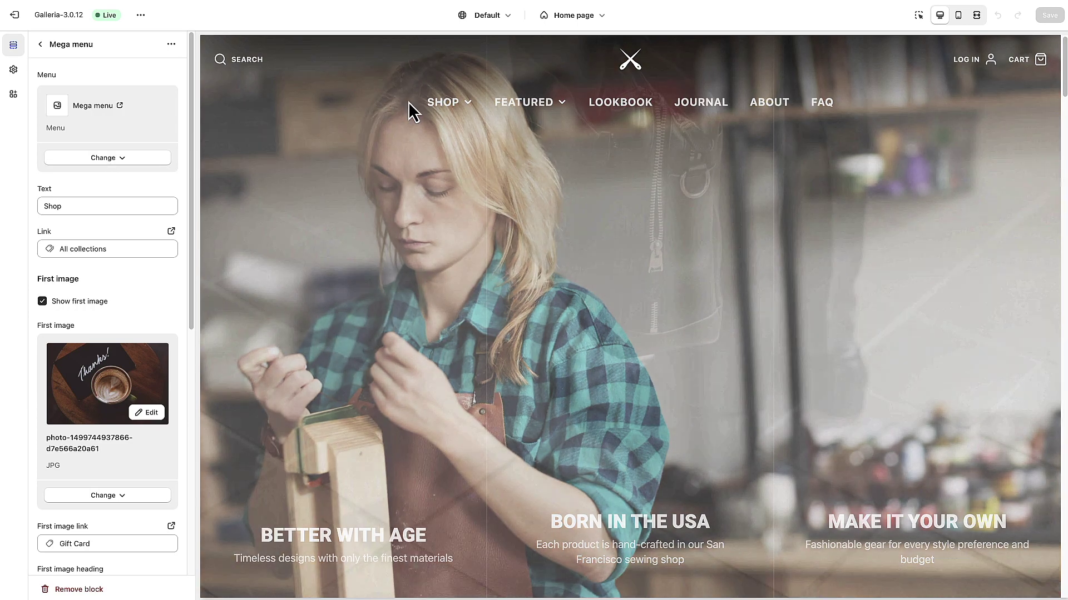
mouse_move(455, 103)
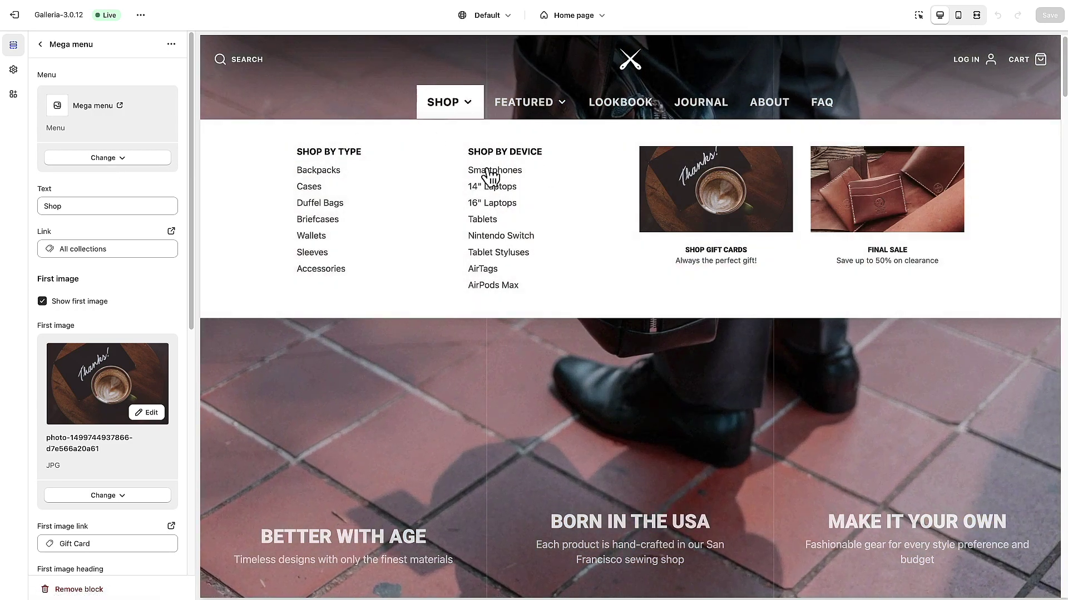
scroll(118, 175, "down", 1)
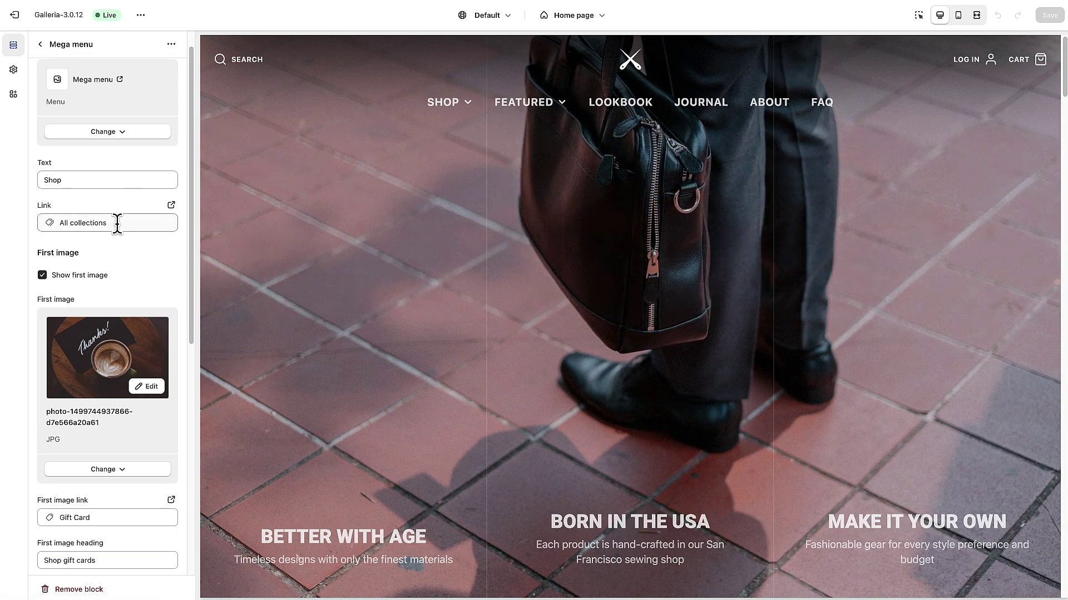
scroll(143, 222, "down", 3)
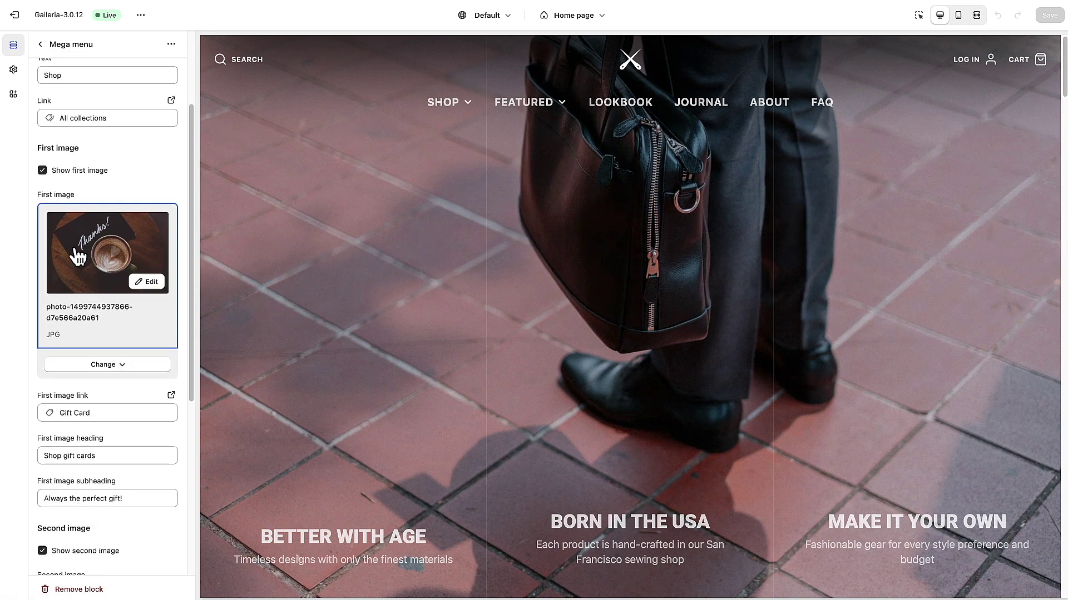
scroll(122, 250, "down", 3)
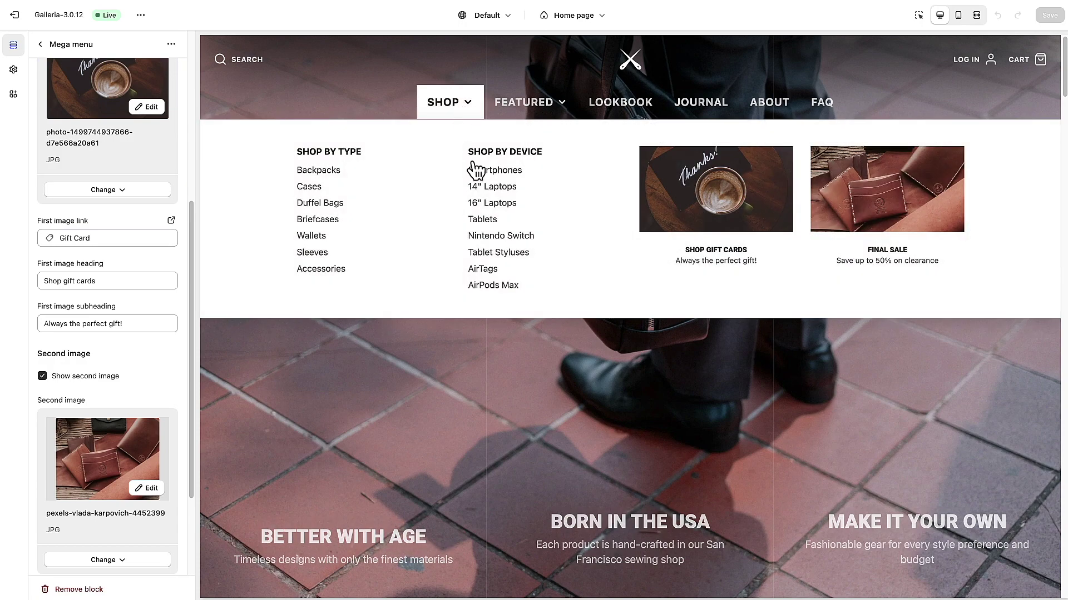
scroll(111, 205, "down", 4)
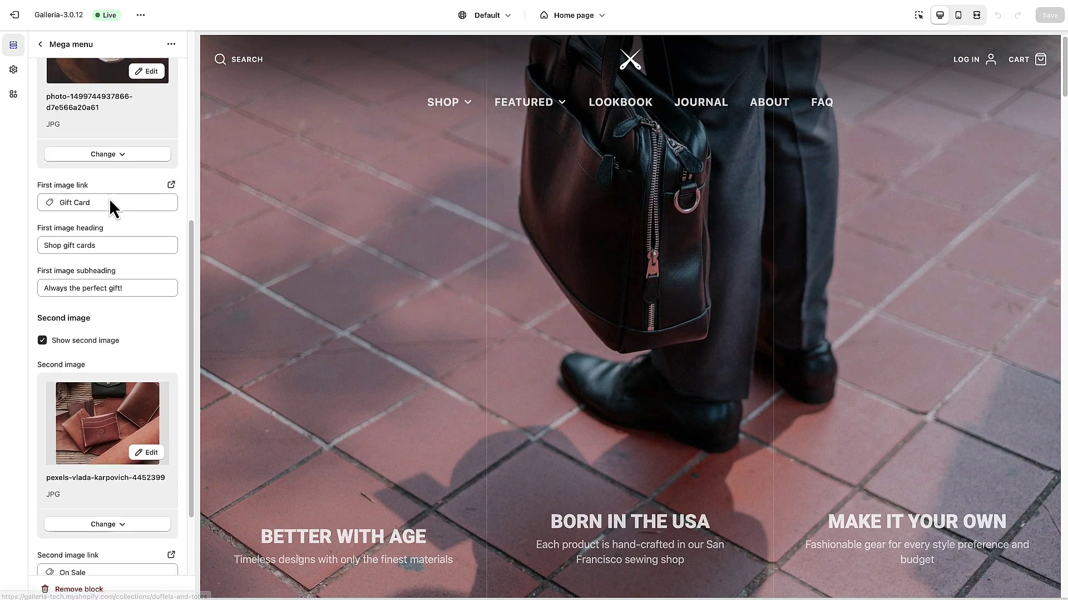
scroll(108, 225, "up", 3)
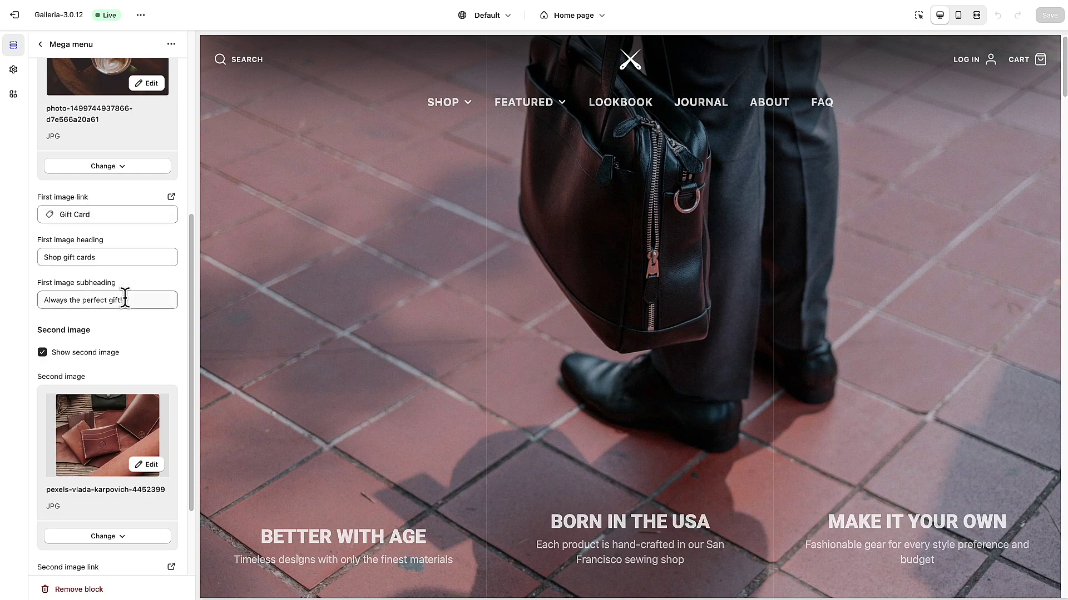
scroll(125, 299, "up", 9)
- Review the Featured mega menu block's settings and return to the Home page section list
left_click(42, 46)
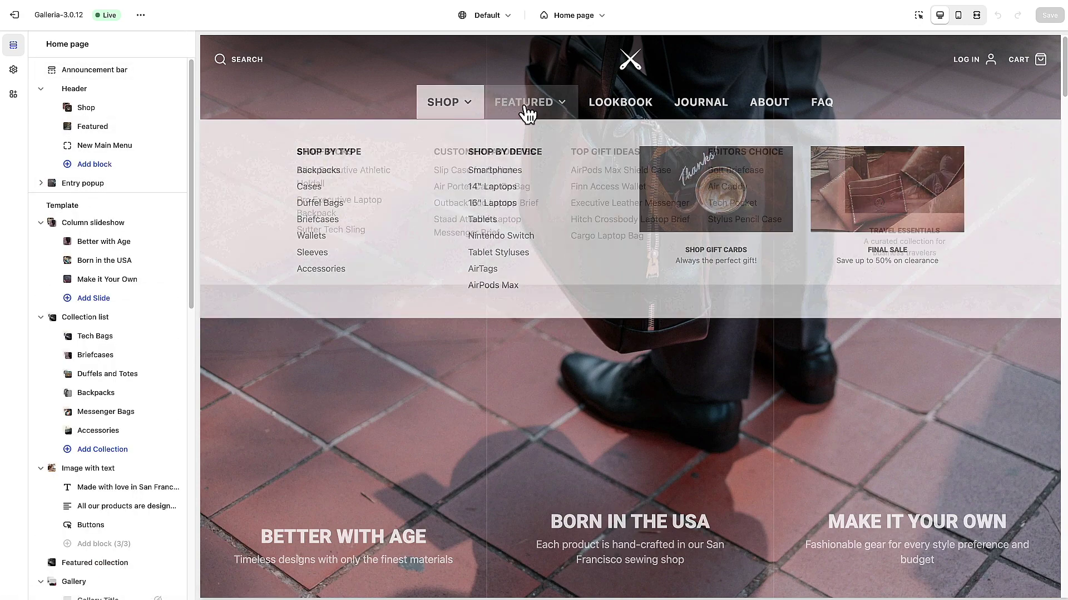
mouse_move(529, 114)
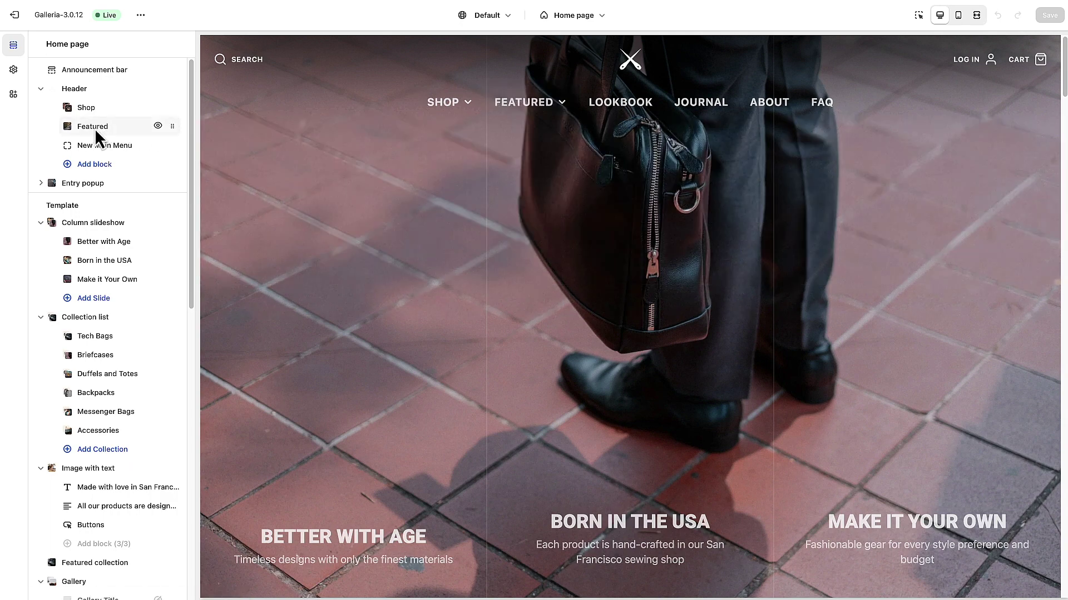
left_click(95, 128)
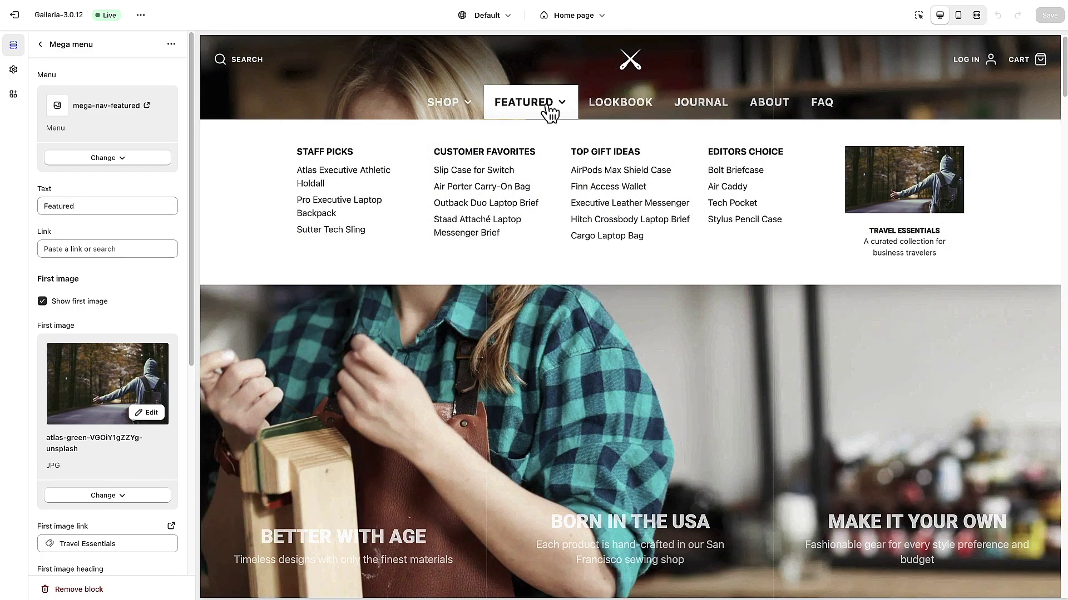
scroll(77, 234, "down", 6)
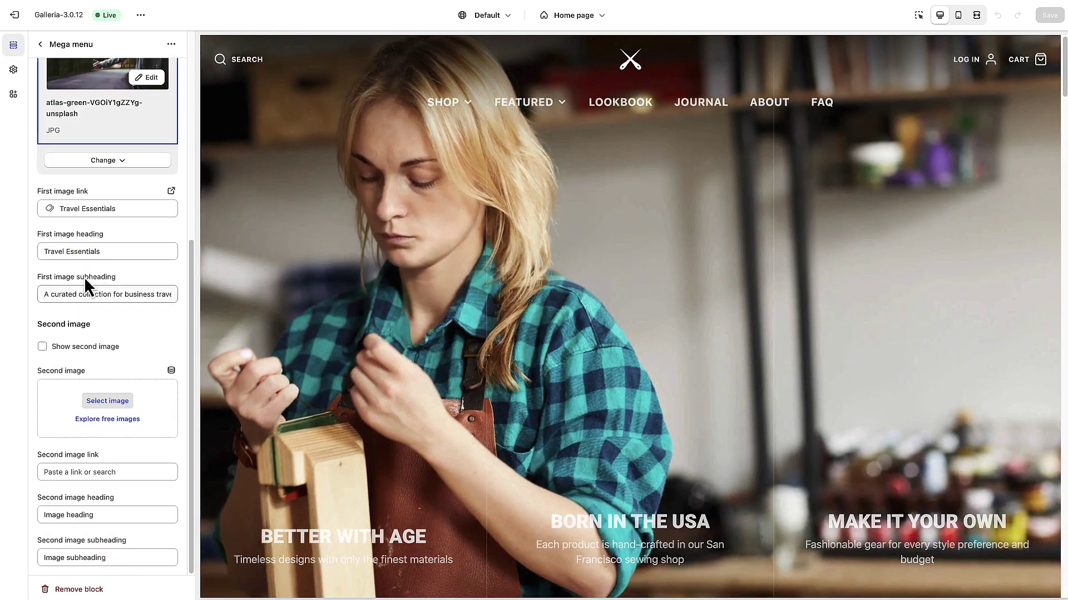
scroll(125, 234, "up", 6)
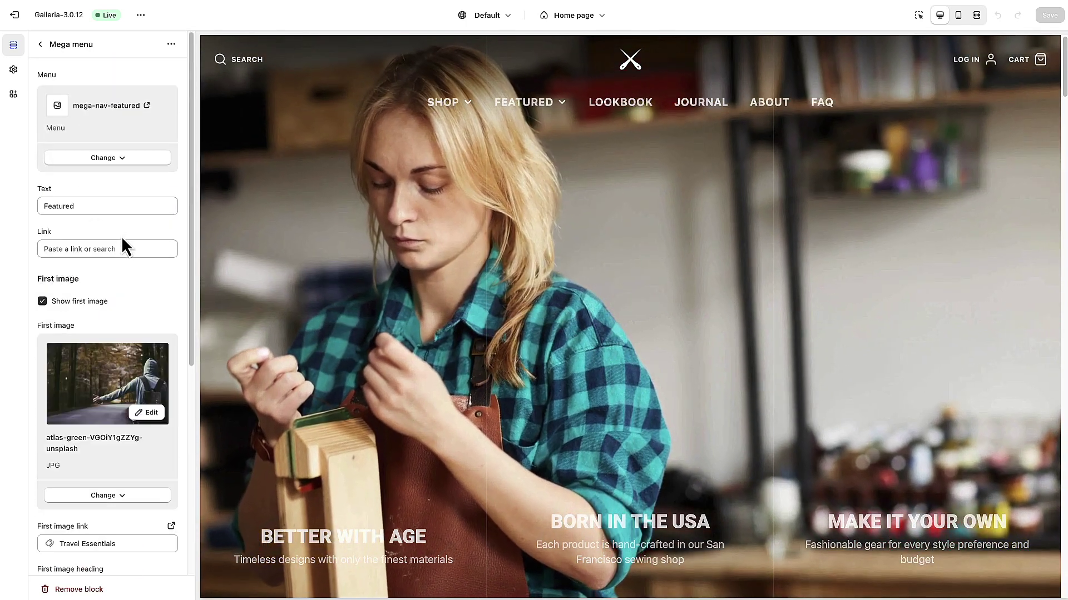
mouse_move(535, 109)
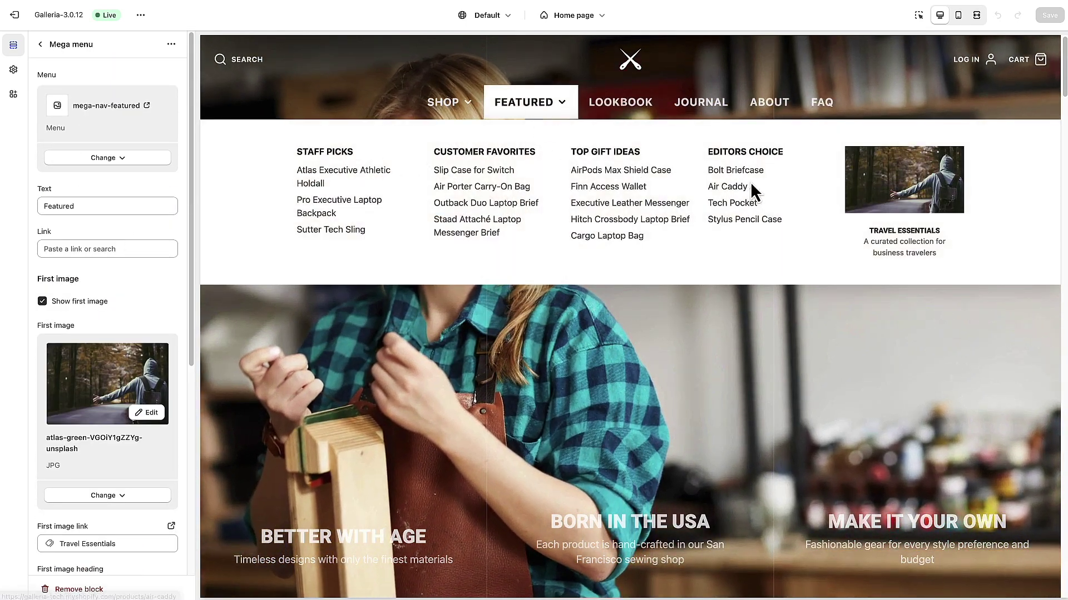
left_click(40, 45)
- Show the New Main Menu header block's settings, which use the New Main Menu menu
left_click(102, 147)
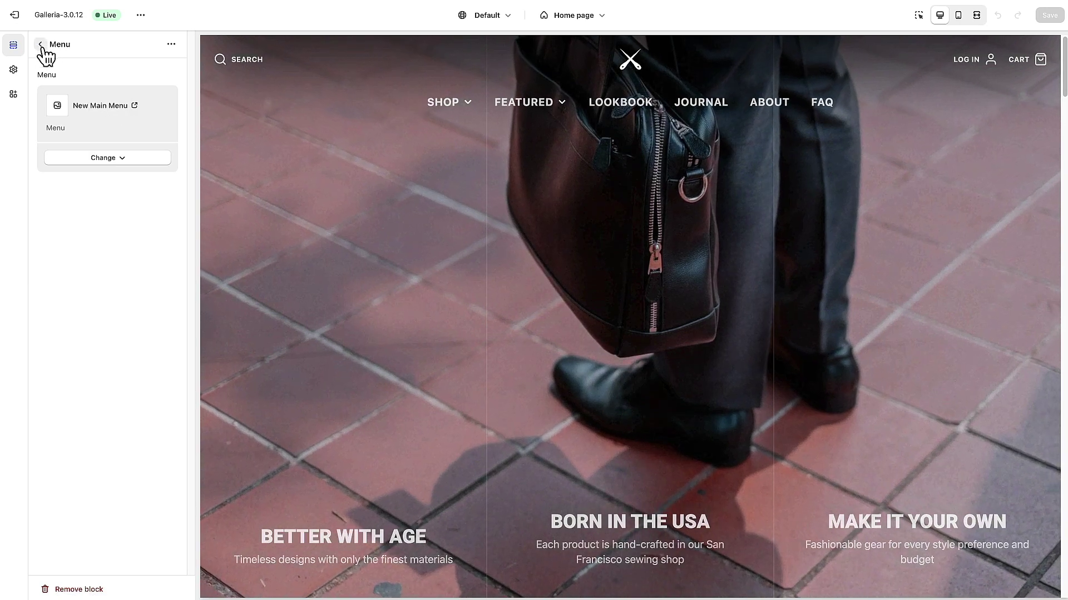
- Compare the Shop and Featured mega menu block settings, ending at the section list
left_click(41, 44)
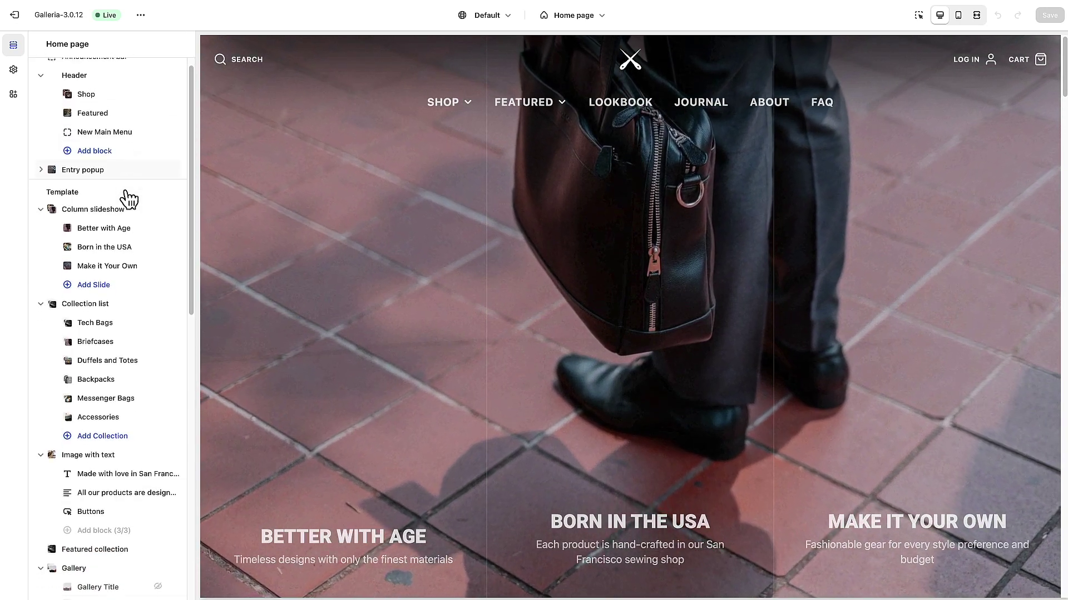
scroll(131, 201, "up", 1)
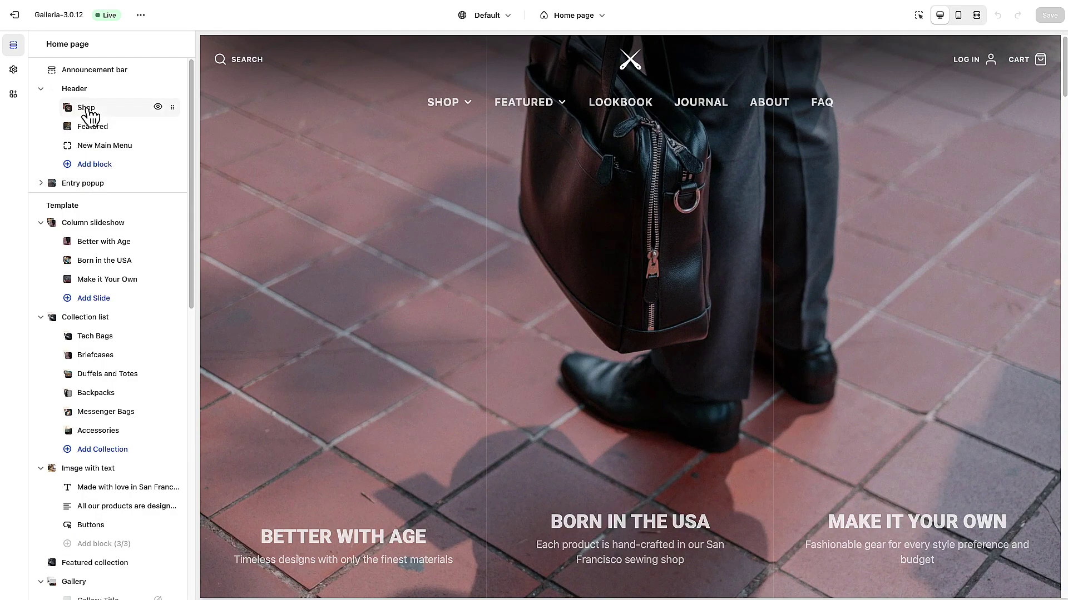
left_click(89, 111)
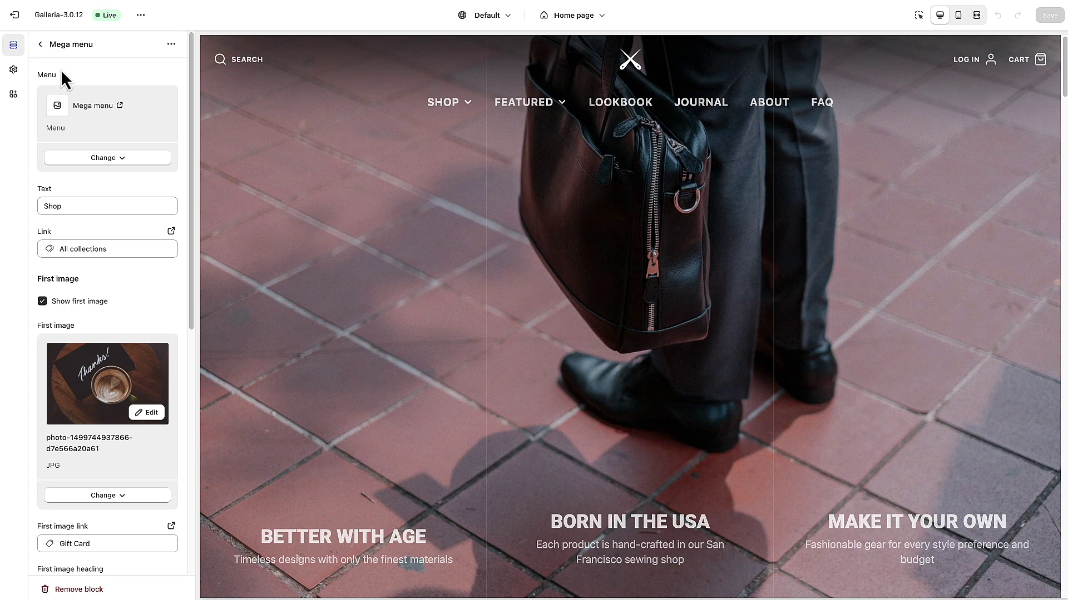
left_click(40, 45)
left_click(88, 129)
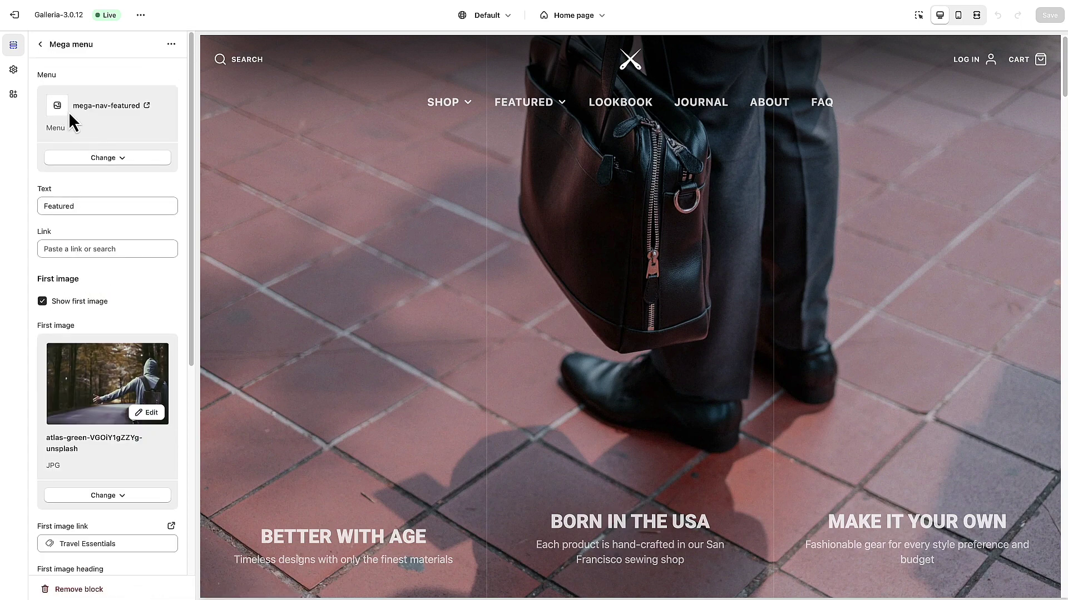
left_click(40, 44)
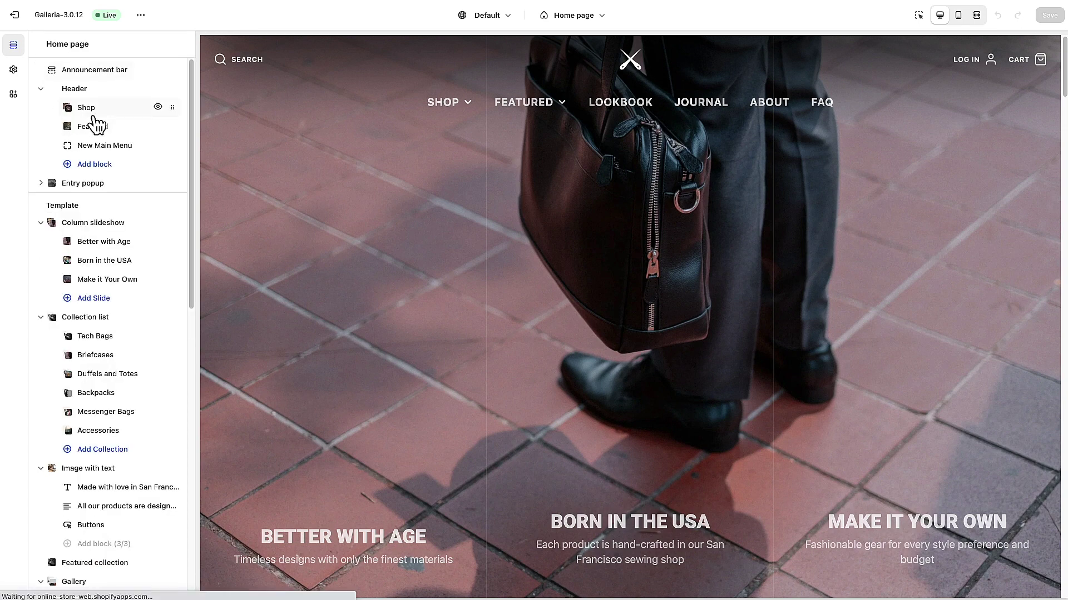
- Open the Mega menu for editing under Online Store > Navigation
left_click(21, 23)
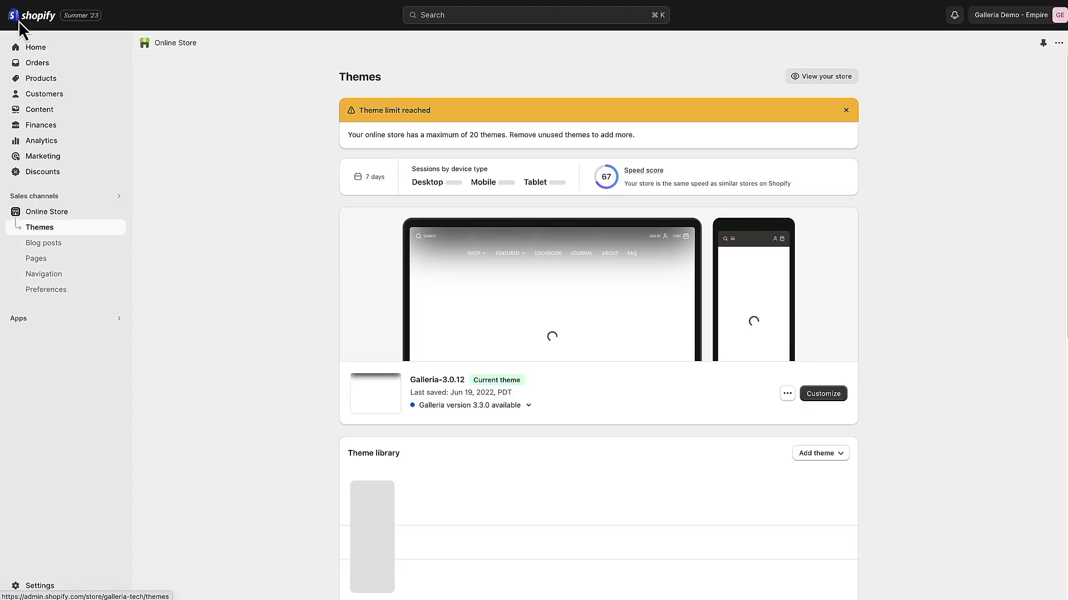
left_click(43, 275)
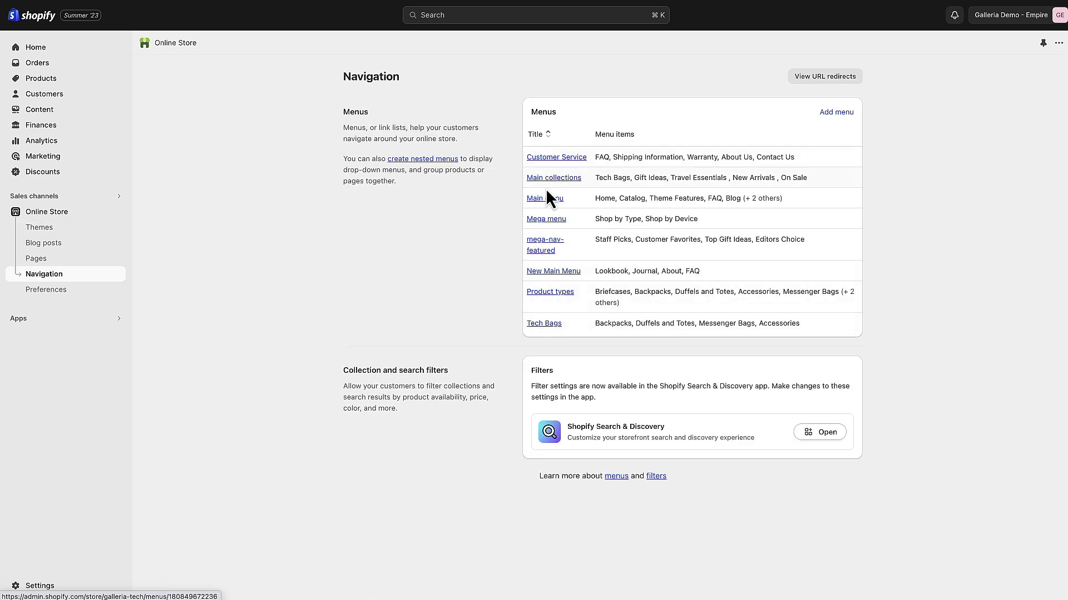
left_click(542, 220)
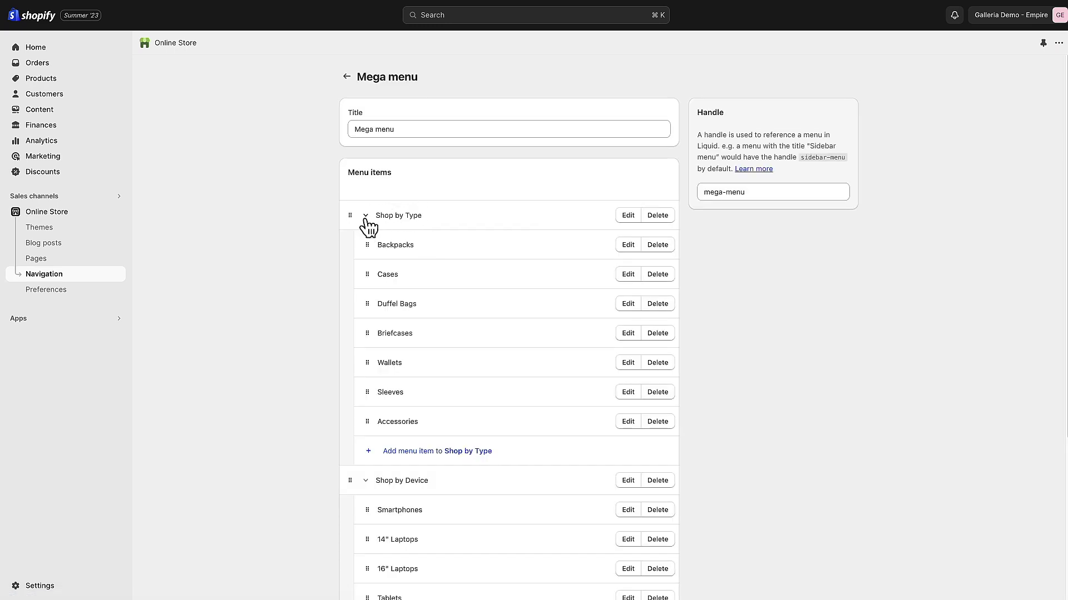
- Collapse Shop by Type and Shop by Device, re-expand Shop by Type, and start a new item
left_click(365, 217)
left_click(371, 246)
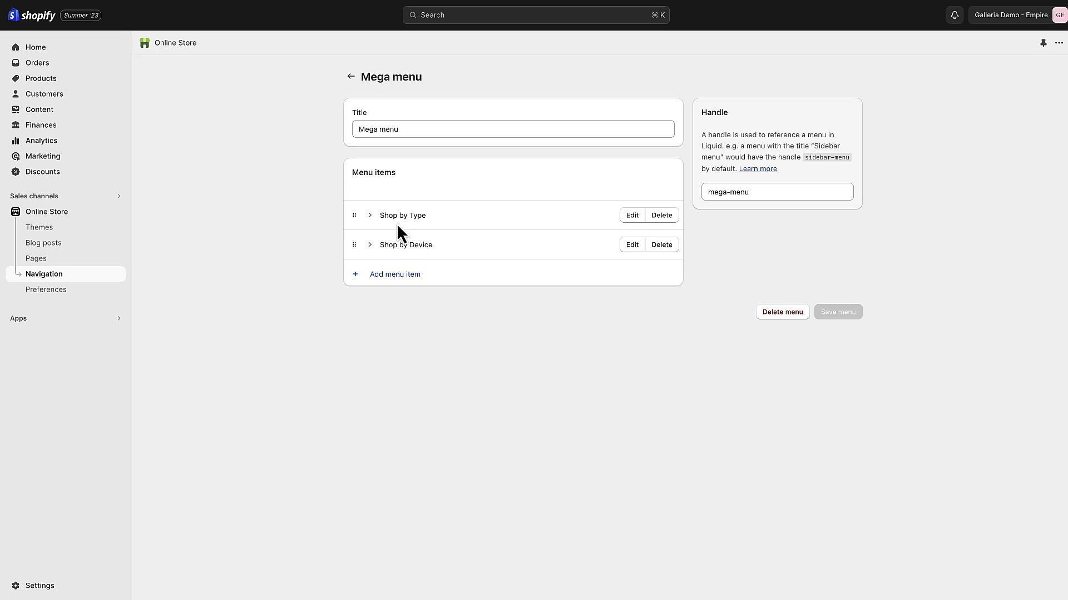
left_click(371, 218)
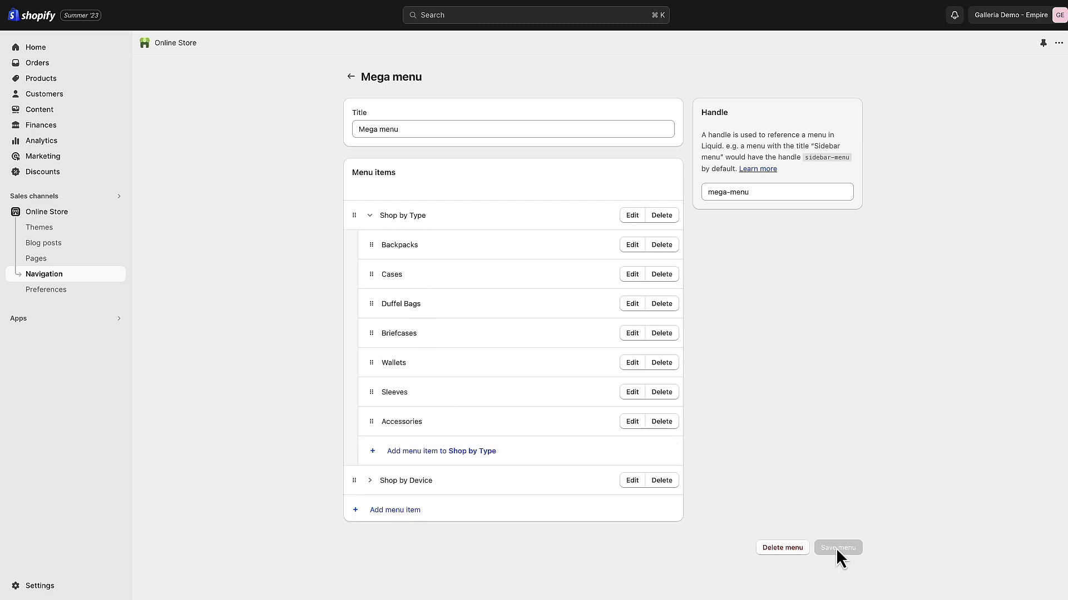
left_click(395, 510)
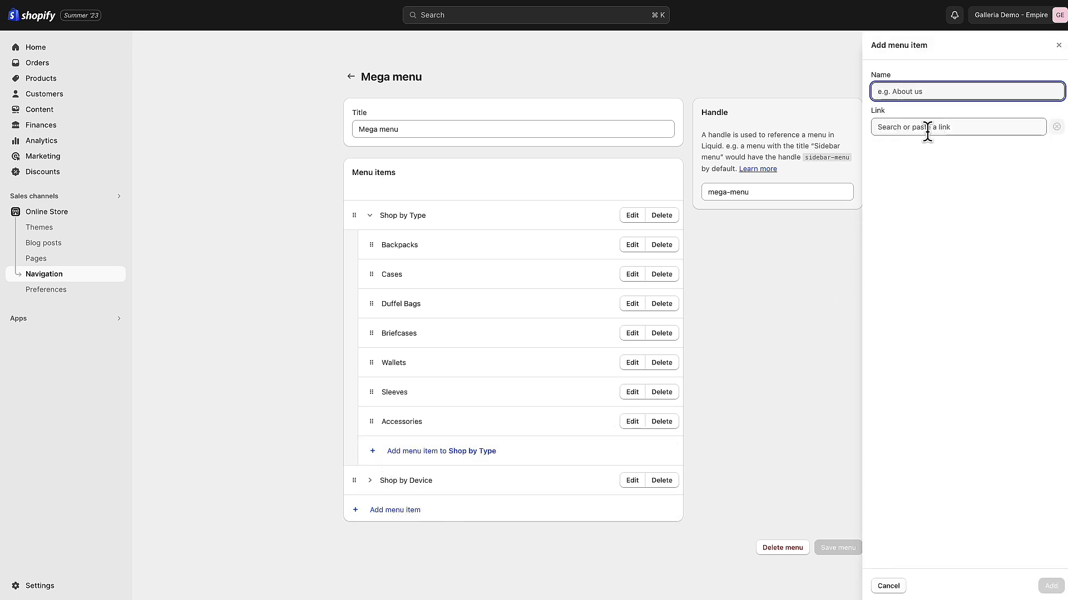
- Close the new-item panel and demonstrate reordering Accessories and Backpacks in Shop by Type
left_click(506, 581)
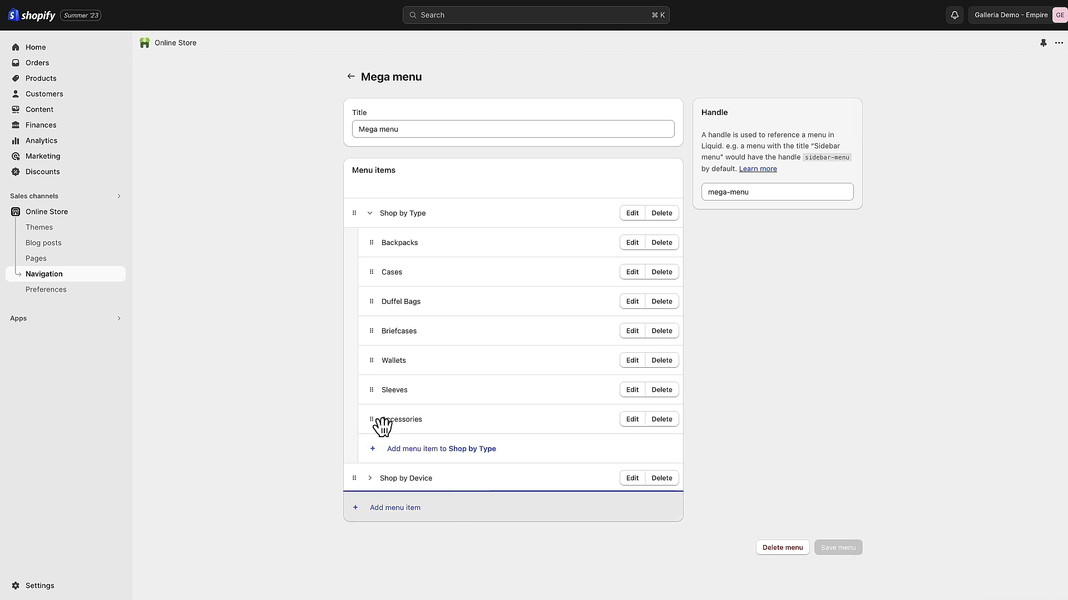
mouse_move(382, 424)
left_mouse_down()
mouse_move(384, 405)
mouse_move(386, 432)
left_mouse_up()
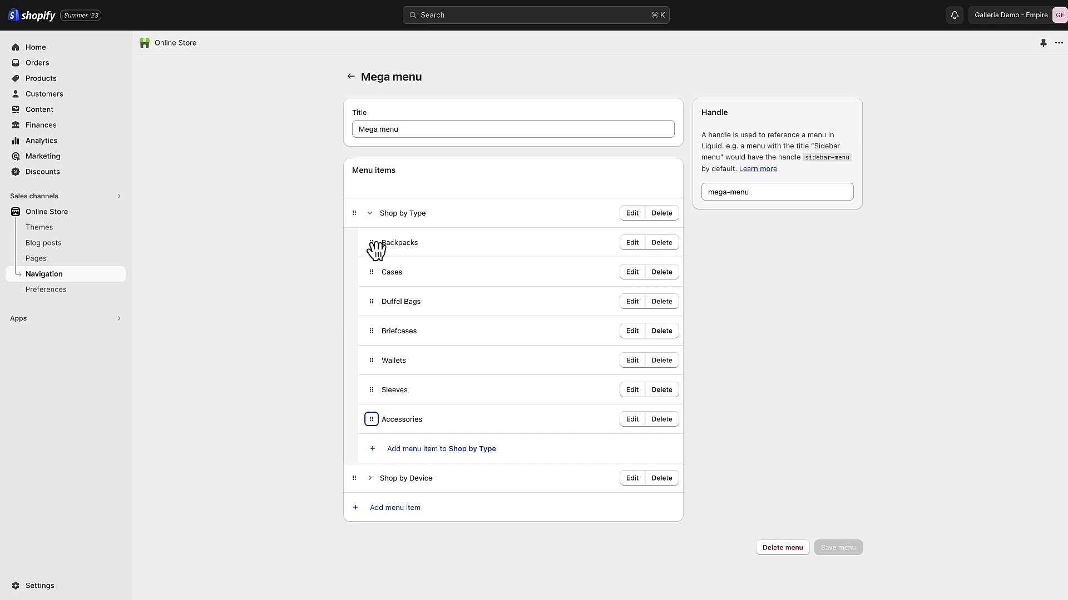
mouse_move(373, 247)
left_mouse_down()
mouse_move(352, 248)
mouse_move(422, 243)
mouse_move(367, 239)
left_mouse_up()
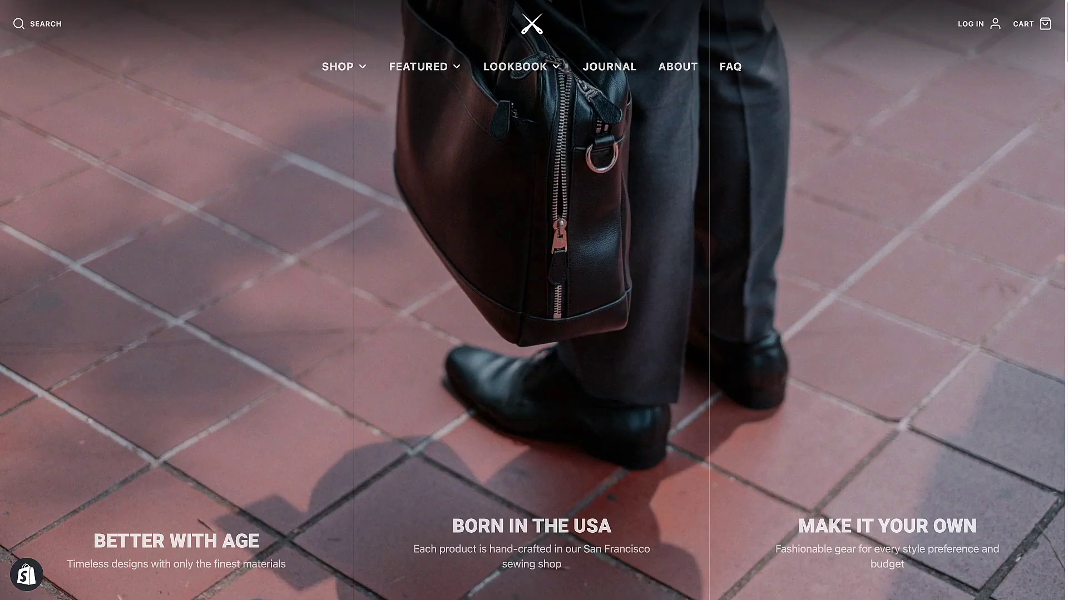
- Expand Shop by Device to list Smartphones, 14" Laptops and Tablets
mouse_move(348, 72)
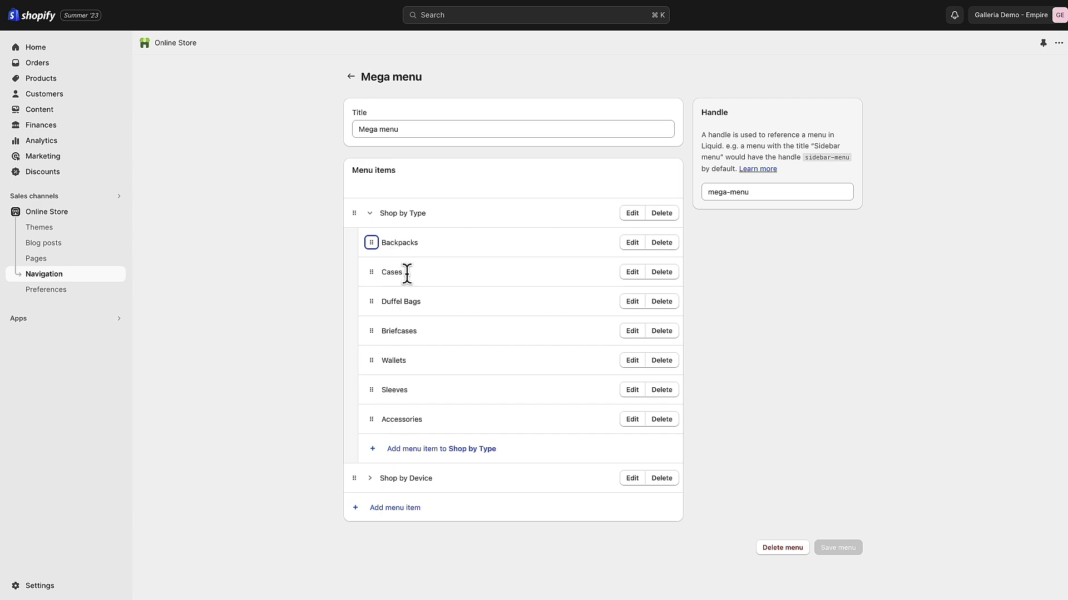
left_click(412, 480)
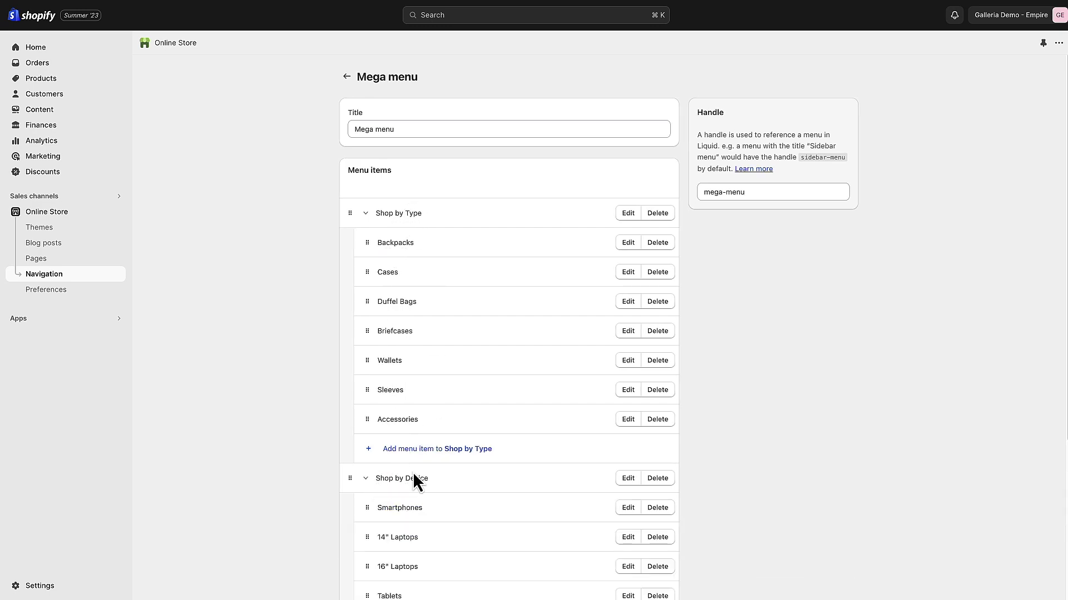
scroll(414, 479, "down", 5)
scroll(412, 300, "up", 4)
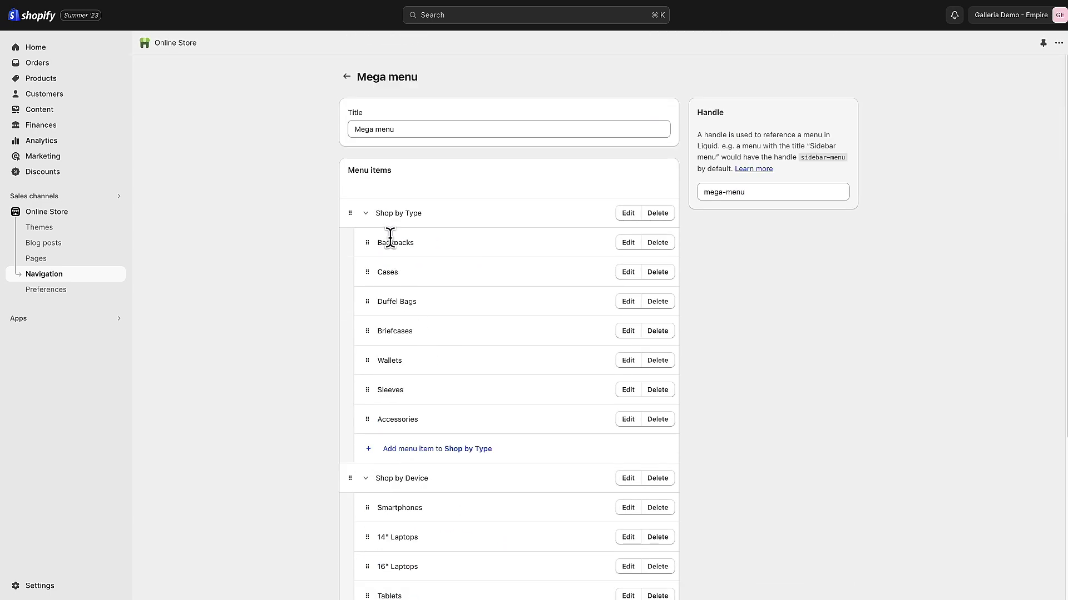
- Open the mega-nav-featured menu and collapse Staff Picks and Customer Favorites
left_click(347, 78)
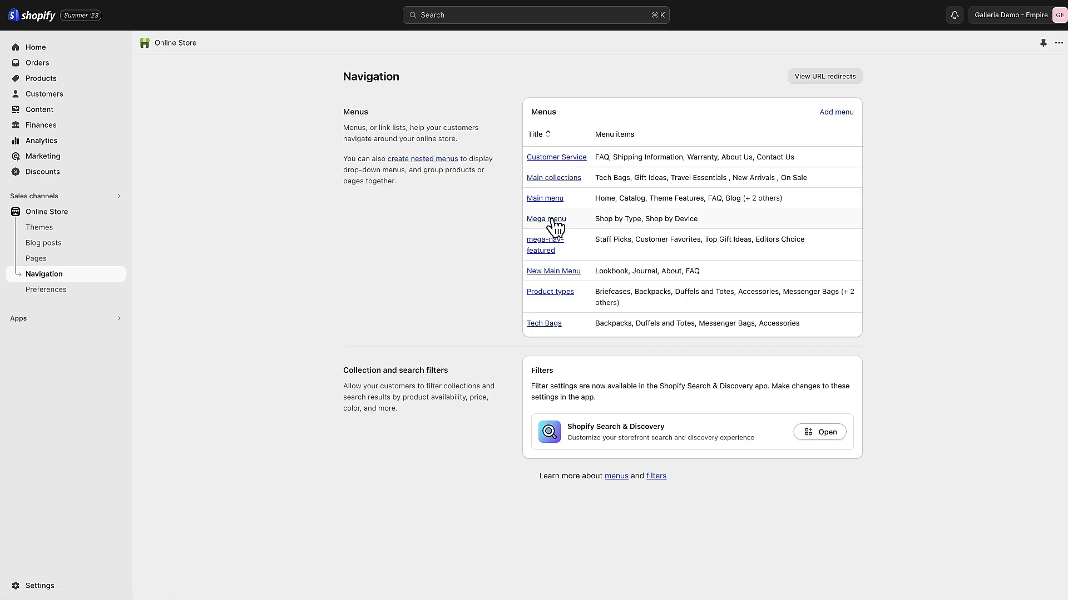
left_click(539, 248)
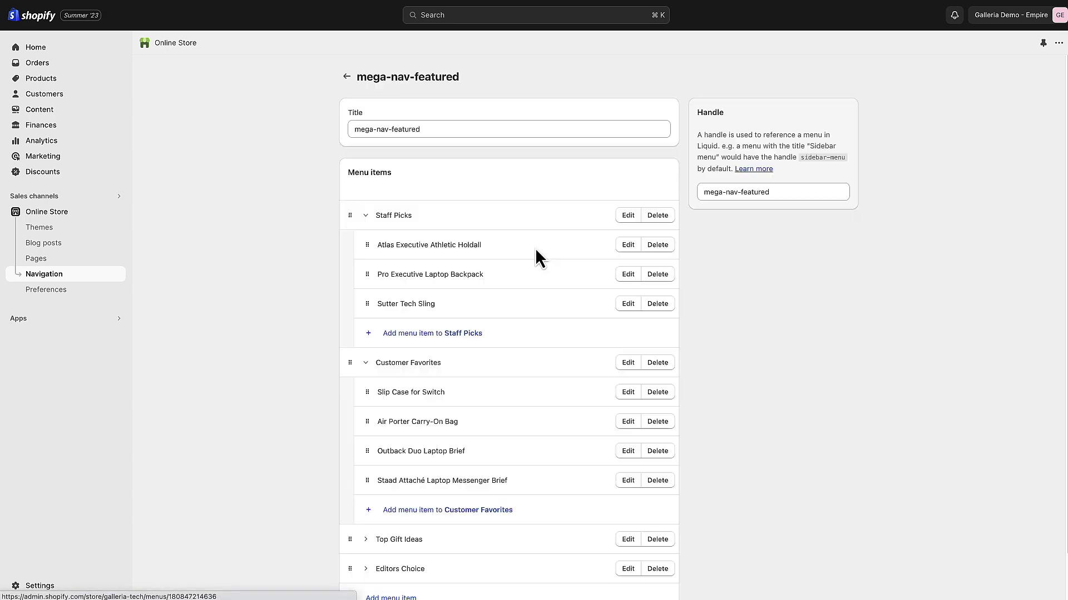
left_click(366, 216)
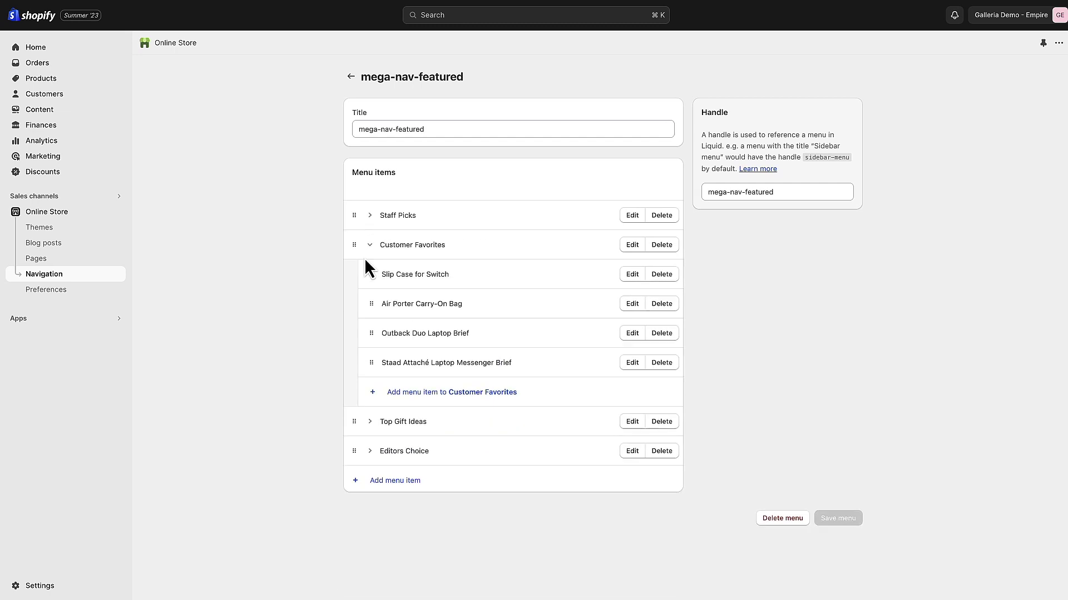
left_click(369, 246)
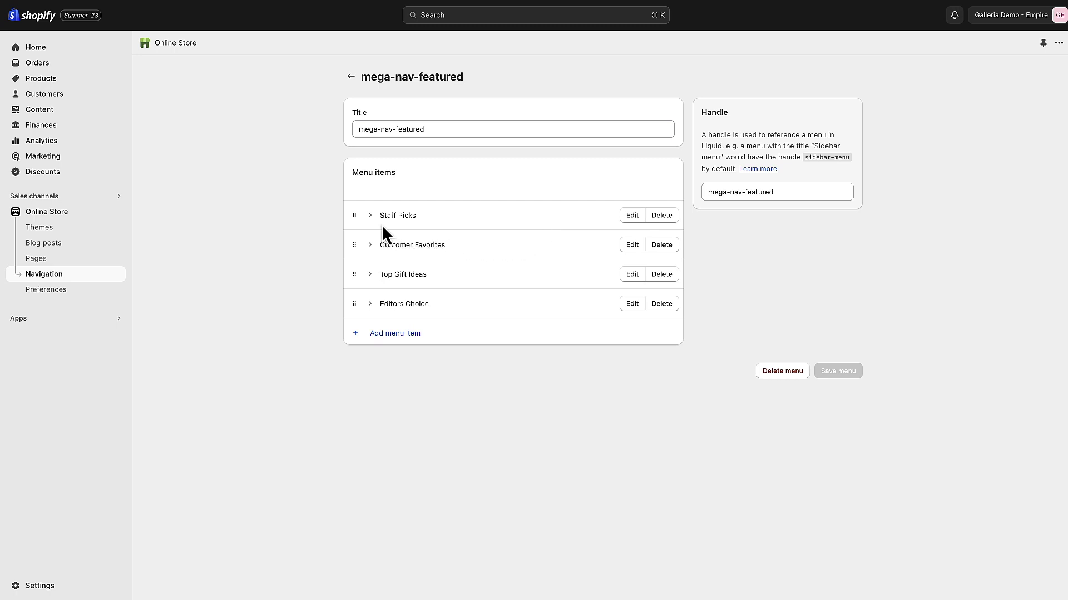
- Re-expand Staff Picks and show the storefront's matching Featured mega menu columns
right_click(423, 265)
left_click(422, 225)
left_click(370, 216)
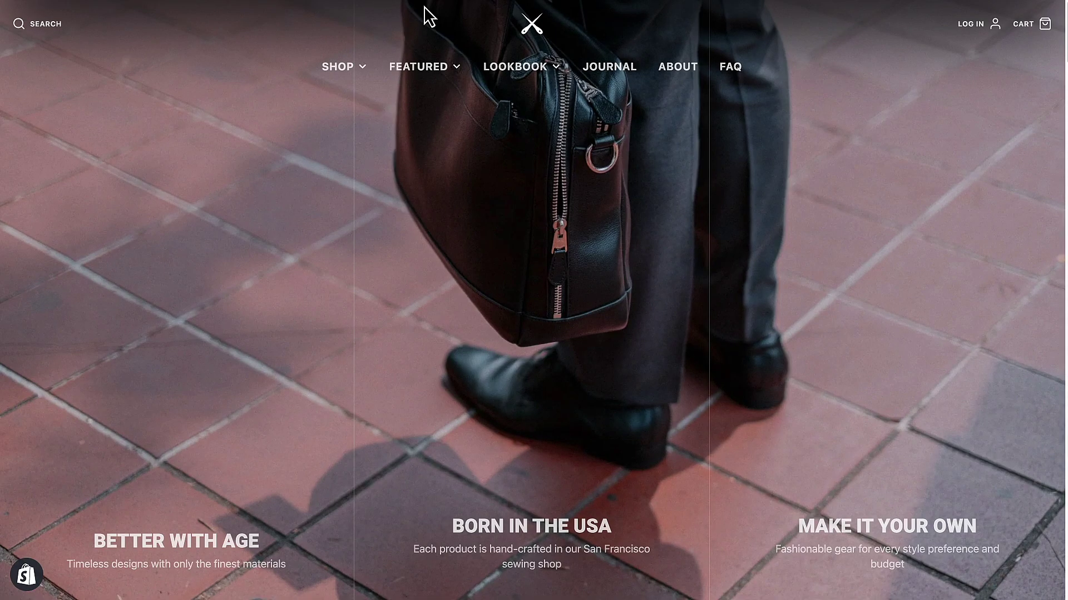
mouse_move(418, 76)
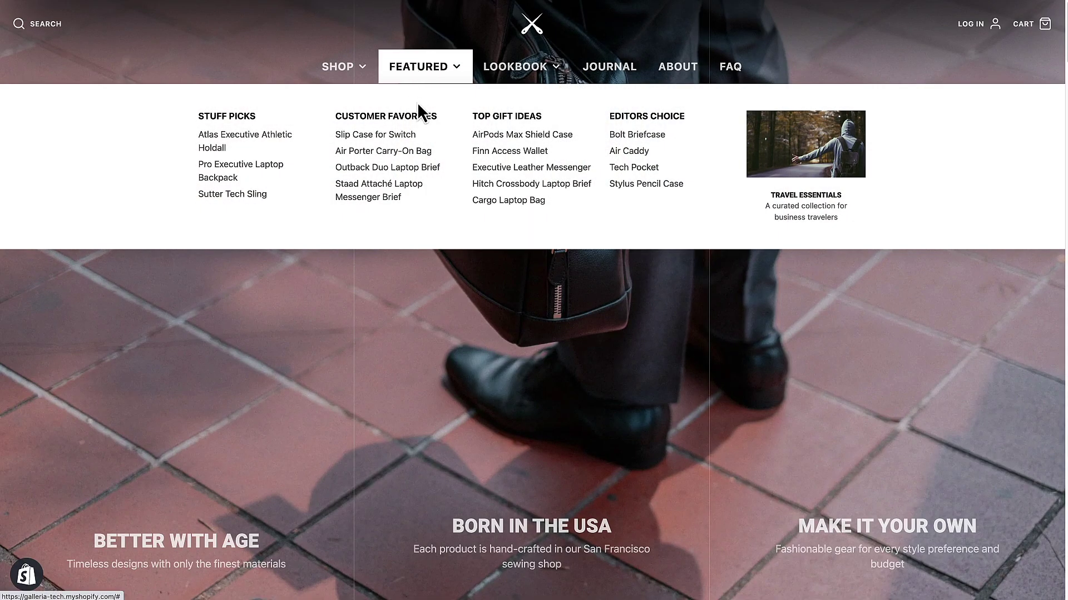